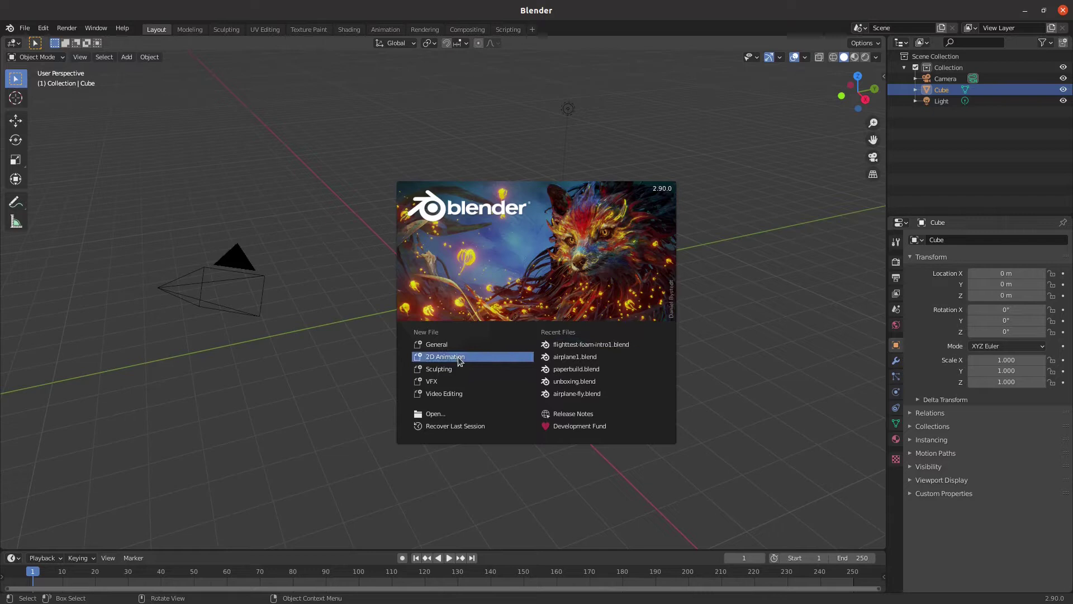
# - Start a new 2D Animation scene, switch it to Object Mode, and bring up the Add menu
pyautogui.click(503, 357)
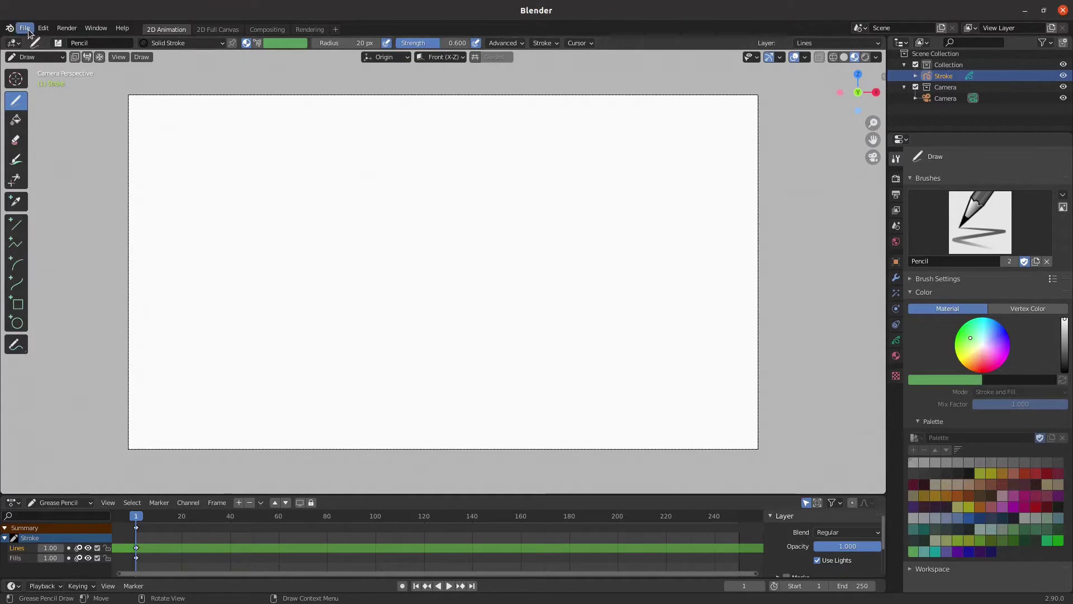
pyautogui.click(47, 58)
pyautogui.click(39, 70)
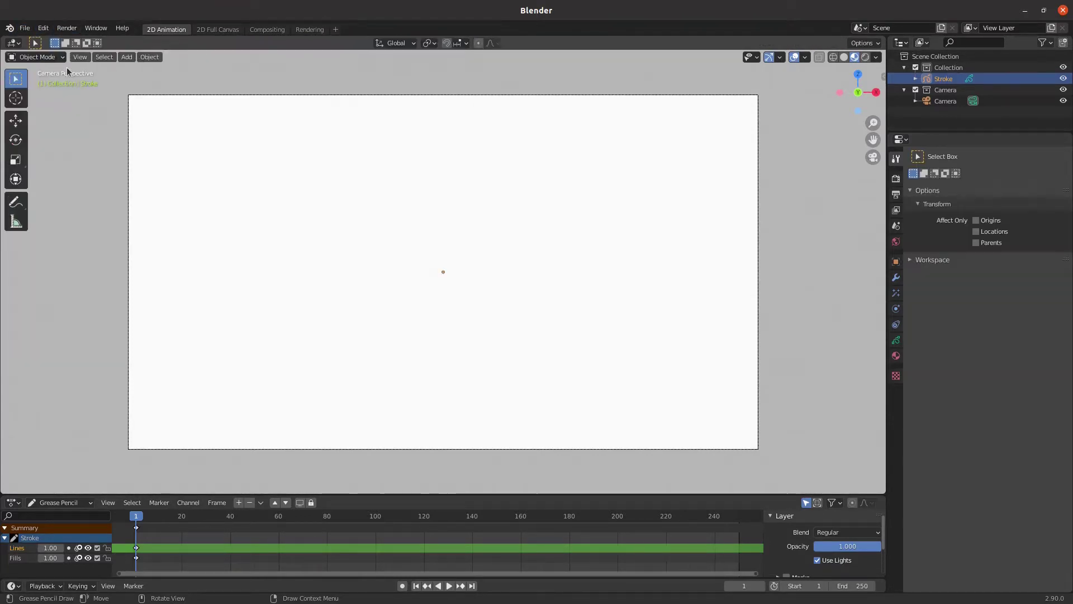
pyautogui.click(126, 56)
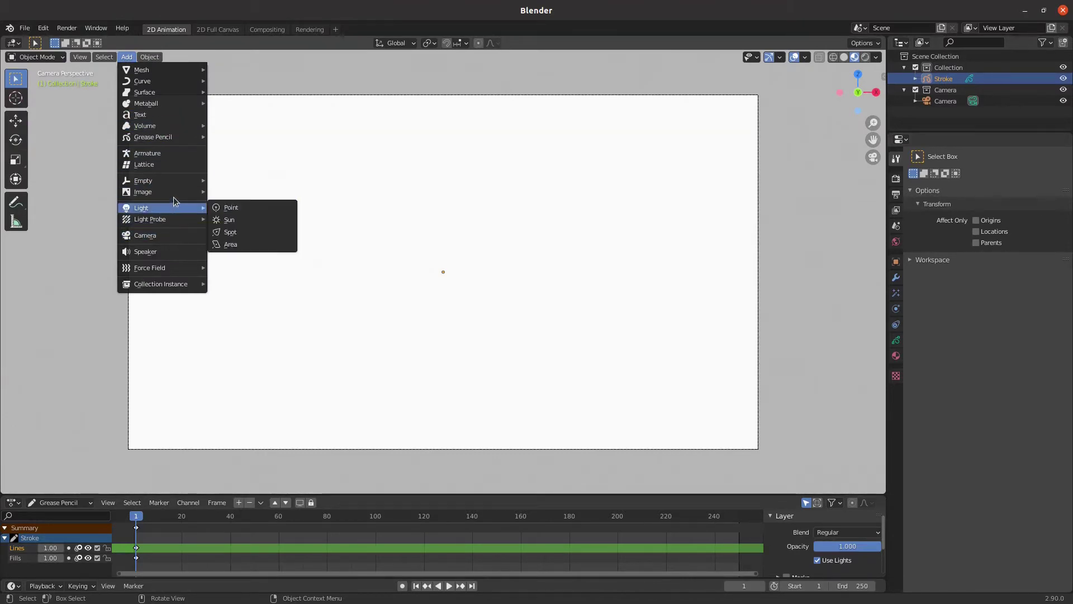
# - Import field-background.jpg from the blender-powerup folder as a plane and scale it to fill the camera frame
pyautogui.moveTo(173, 191)
pyautogui.click(240, 214)
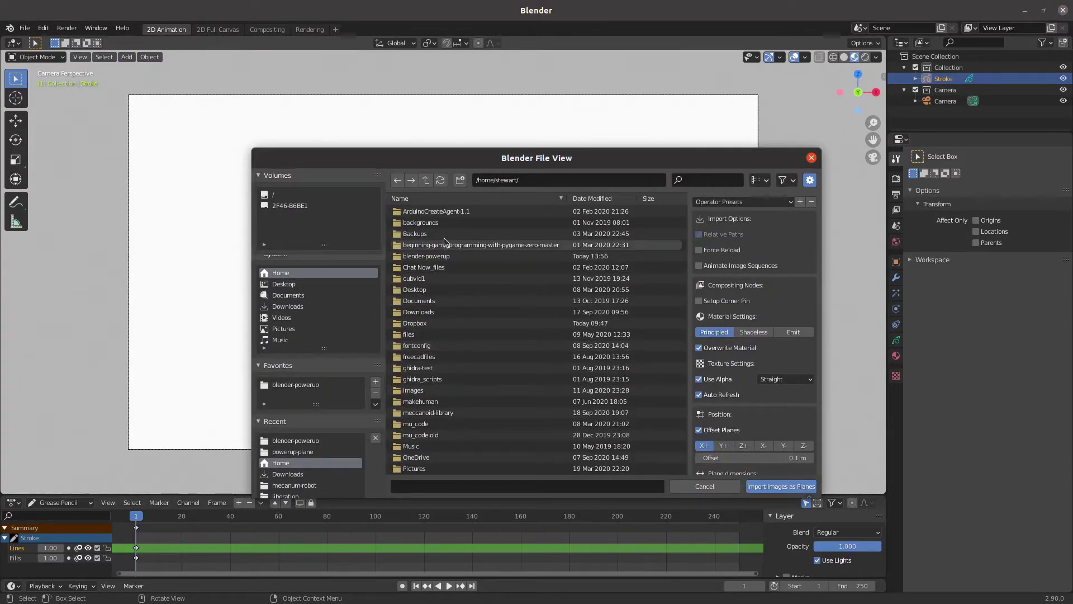
pyautogui.doubleClick(437, 256)
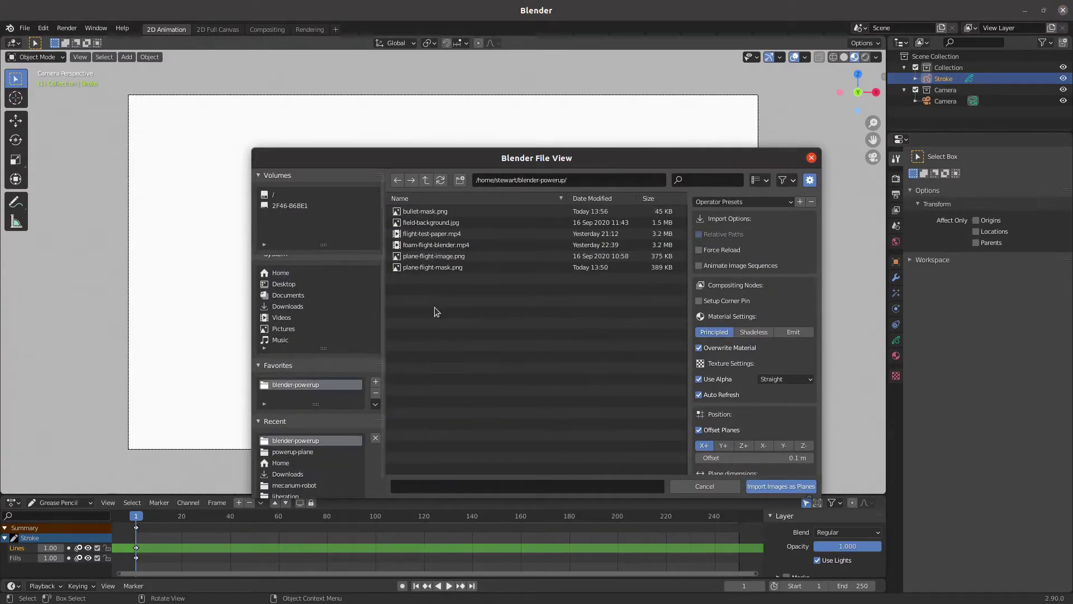
pyautogui.click(436, 223)
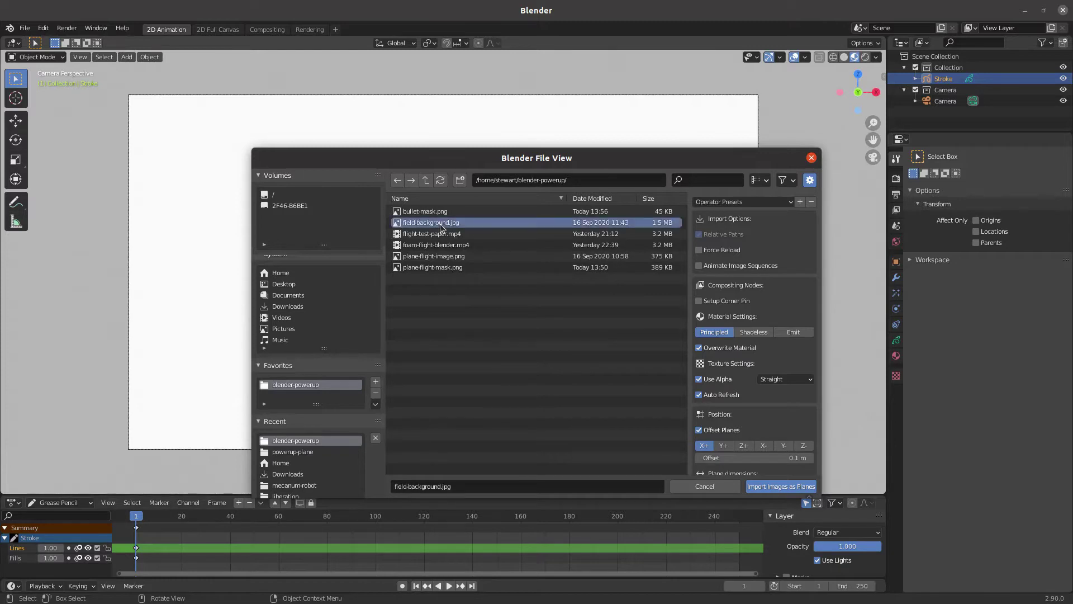
pyautogui.click(777, 487)
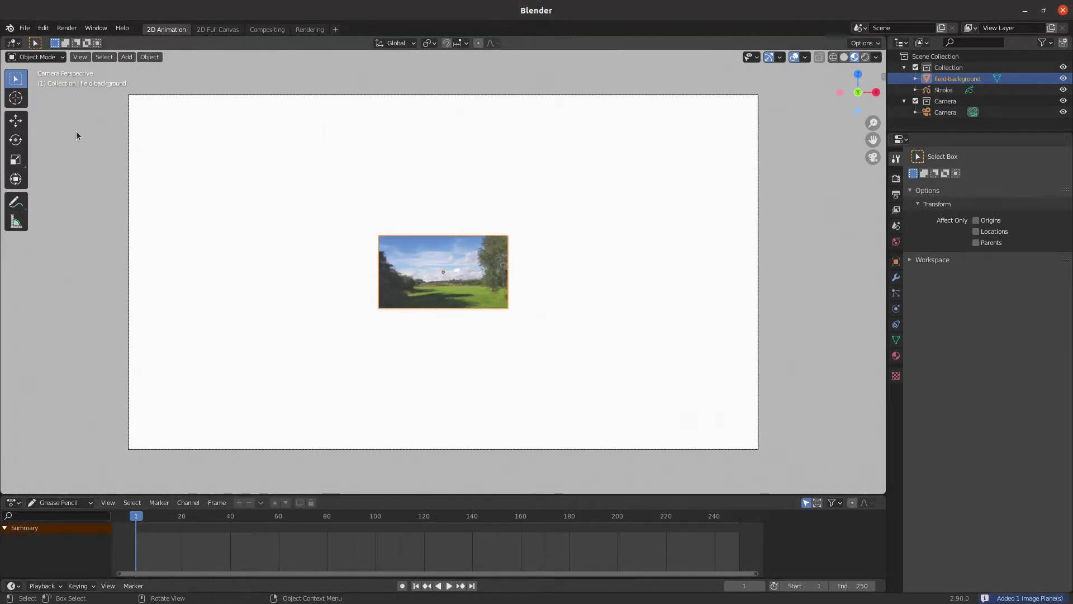
pyautogui.click(15, 159)
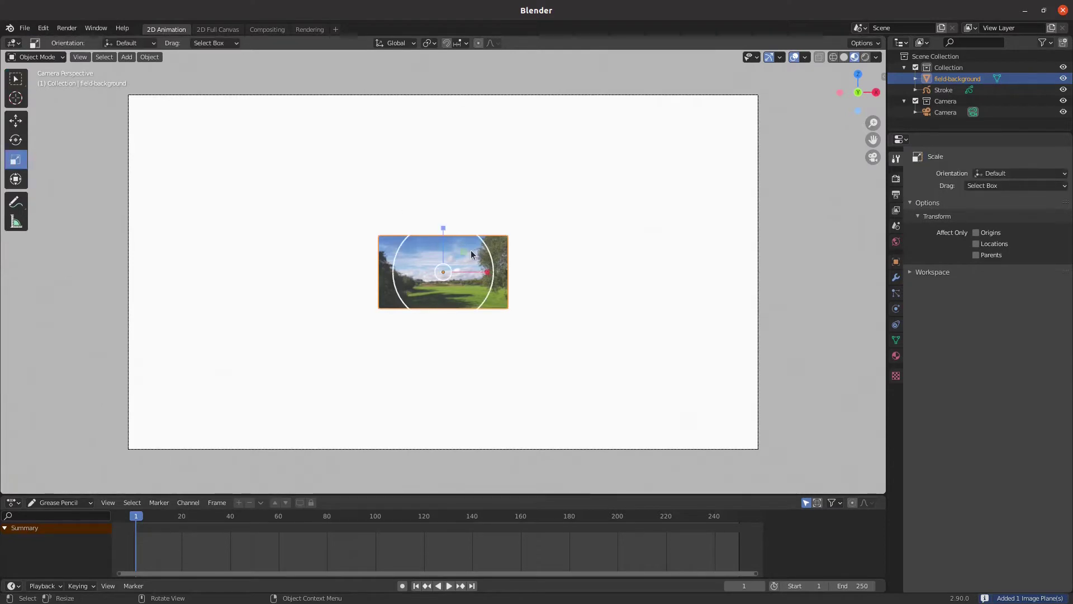
pyautogui.moveTo(465, 250); pyautogui.dragTo(608, 215)
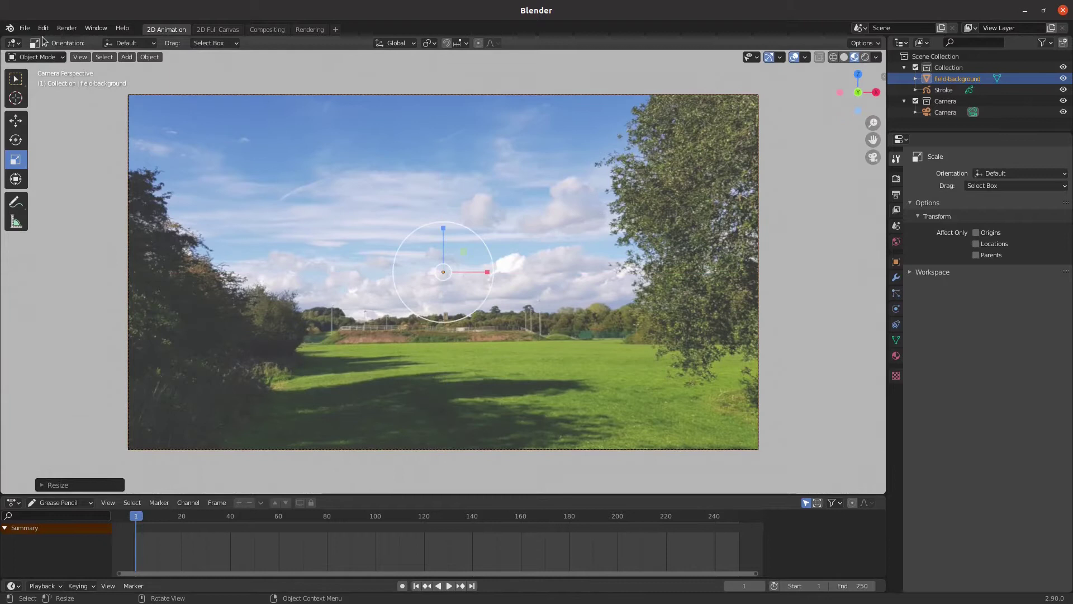
# - Import plane-flight-image.png from blender-powerup as a second plane and scale it to about 3.87
pyautogui.click(25, 28)
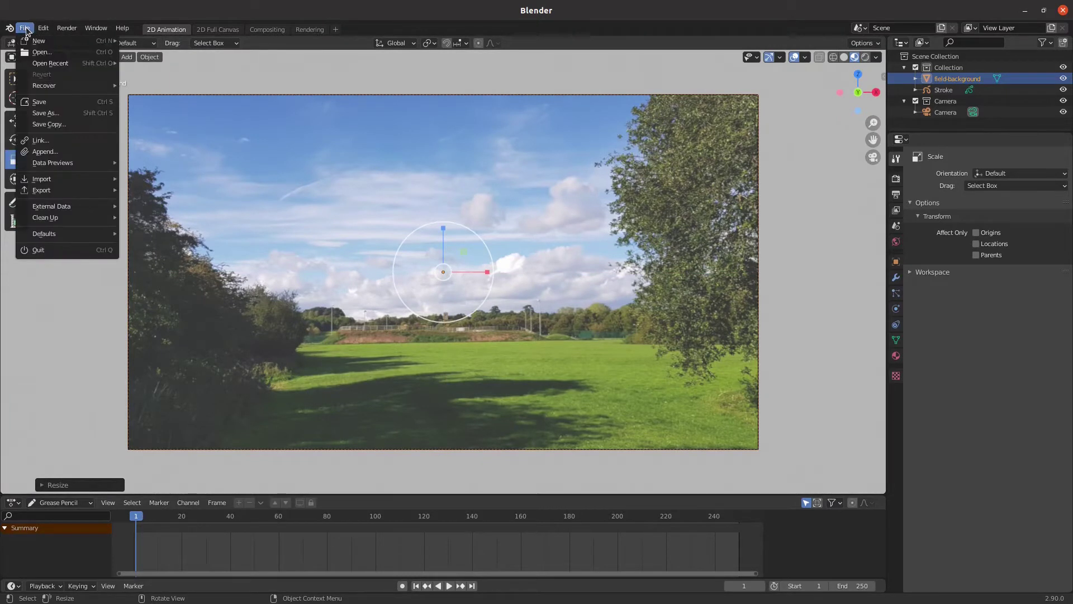
pyautogui.click(26, 27)
pyautogui.click(137, 58)
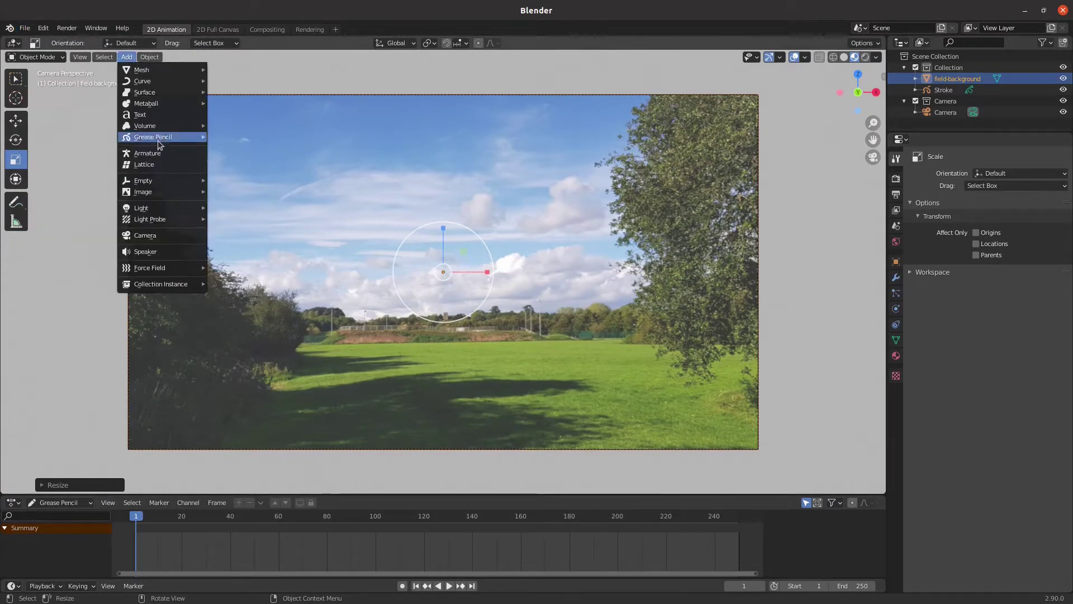
pyautogui.moveTo(158, 193)
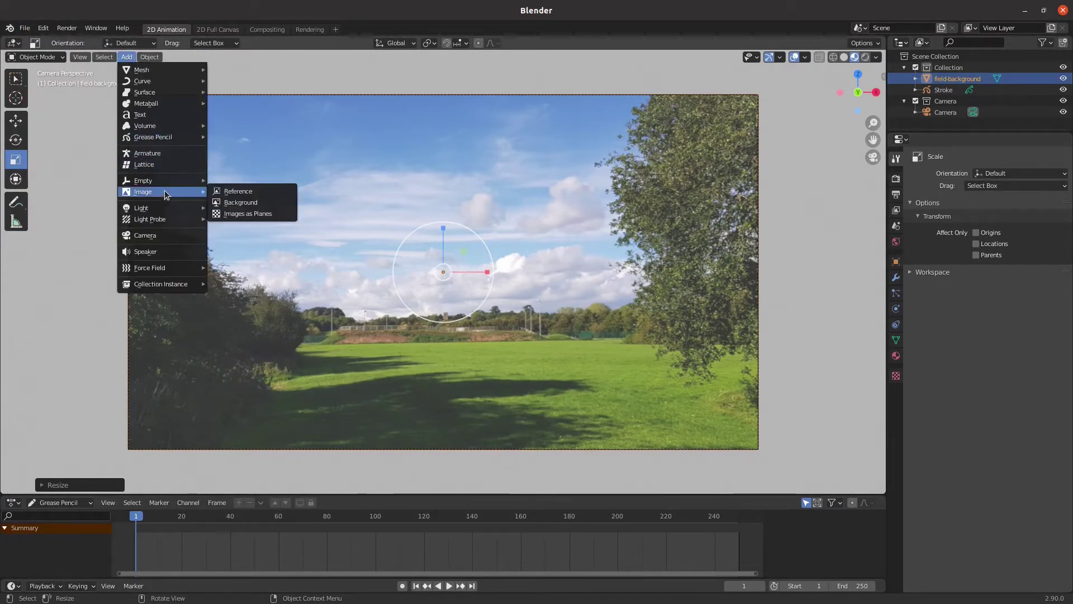
pyautogui.click(246, 214)
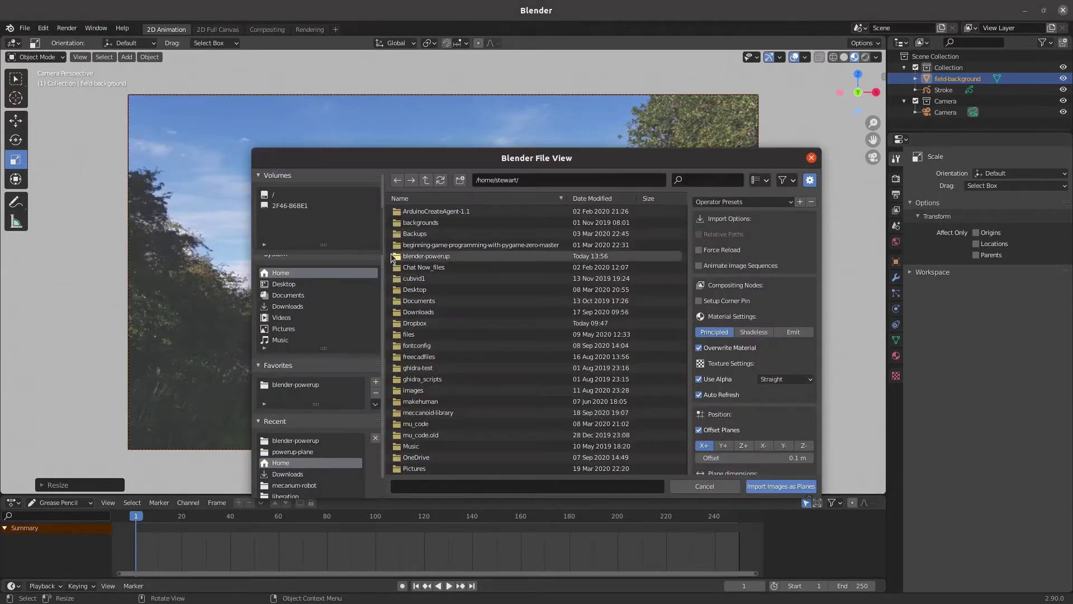
pyautogui.doubleClick(441, 256)
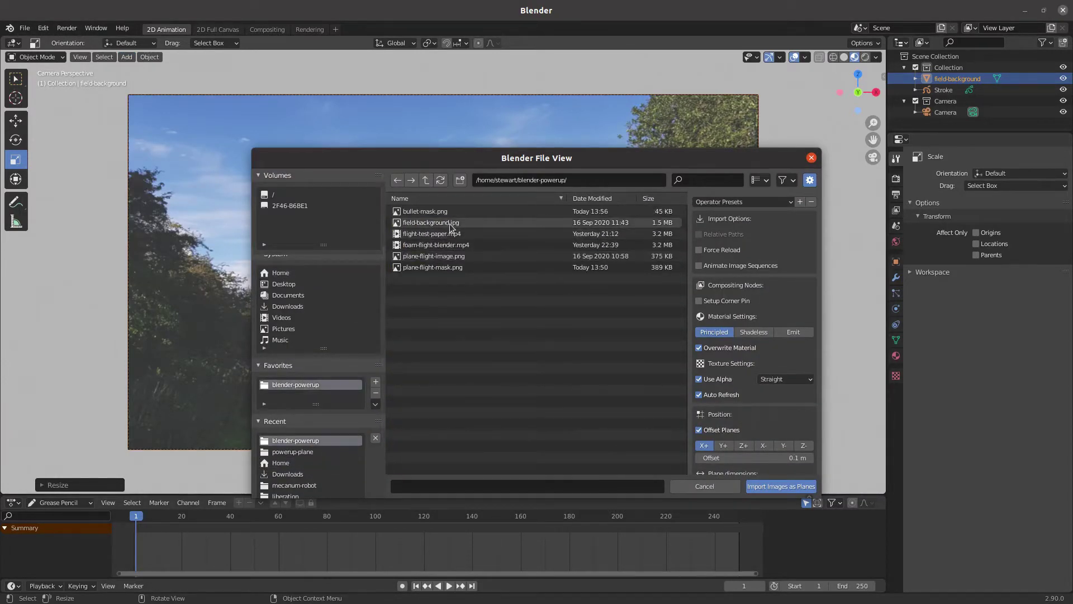
pyautogui.click(472, 258)
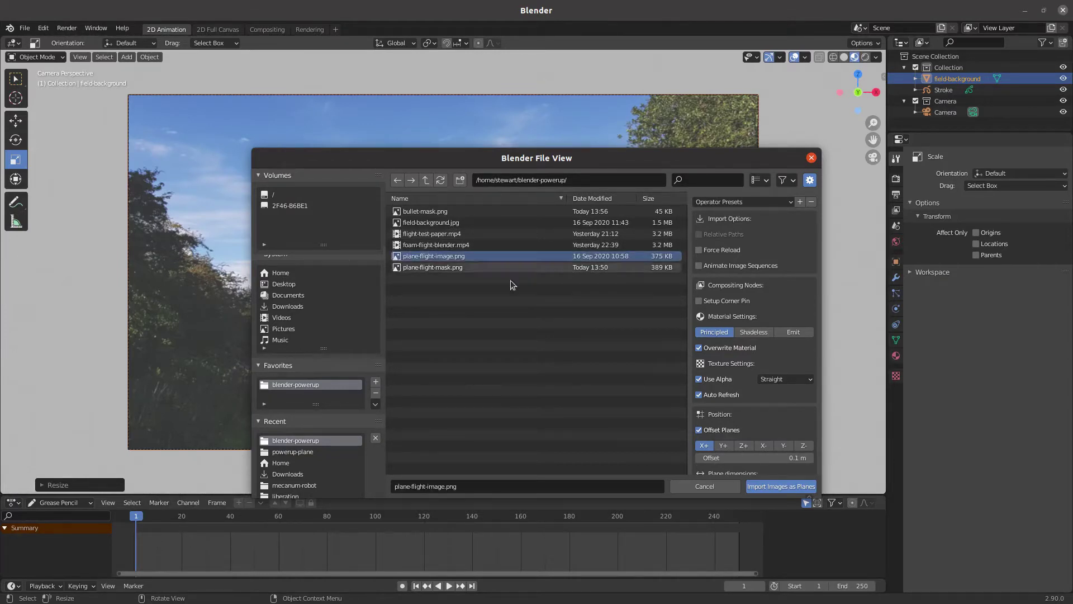
pyautogui.click(788, 487)
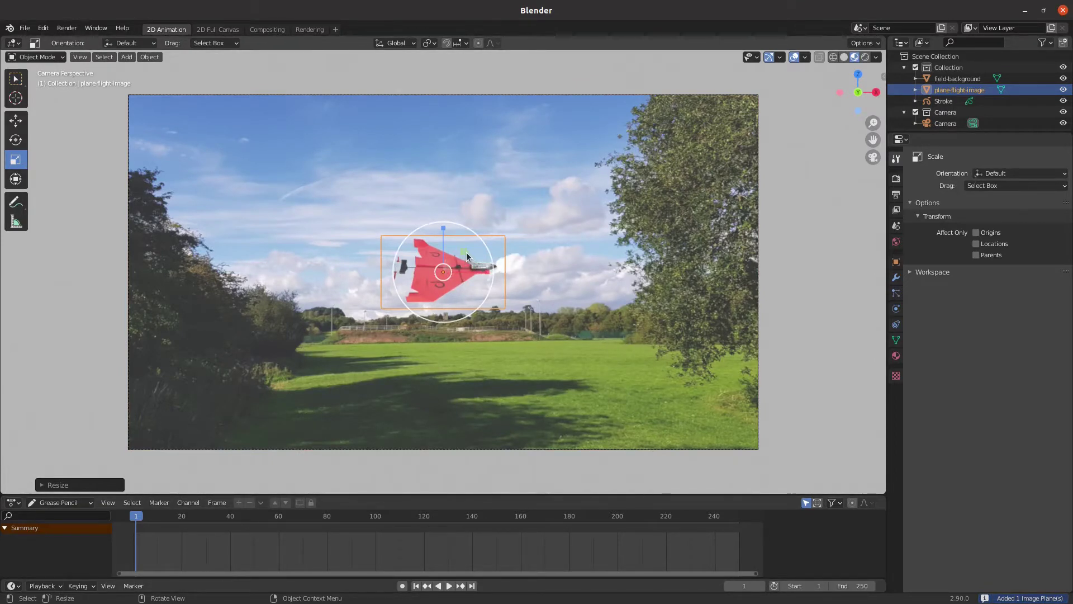
pyautogui.moveTo(467, 253); pyautogui.dragTo(549, 212)
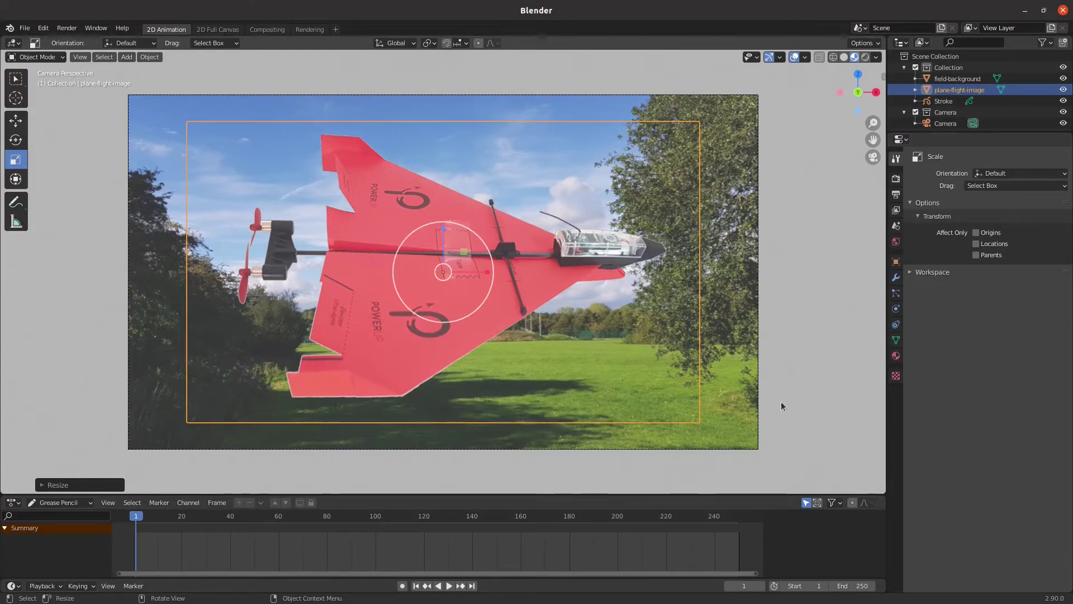
# - Select the field-background plane and review its Material Properties
pyautogui.hotkey('alt', 'a')
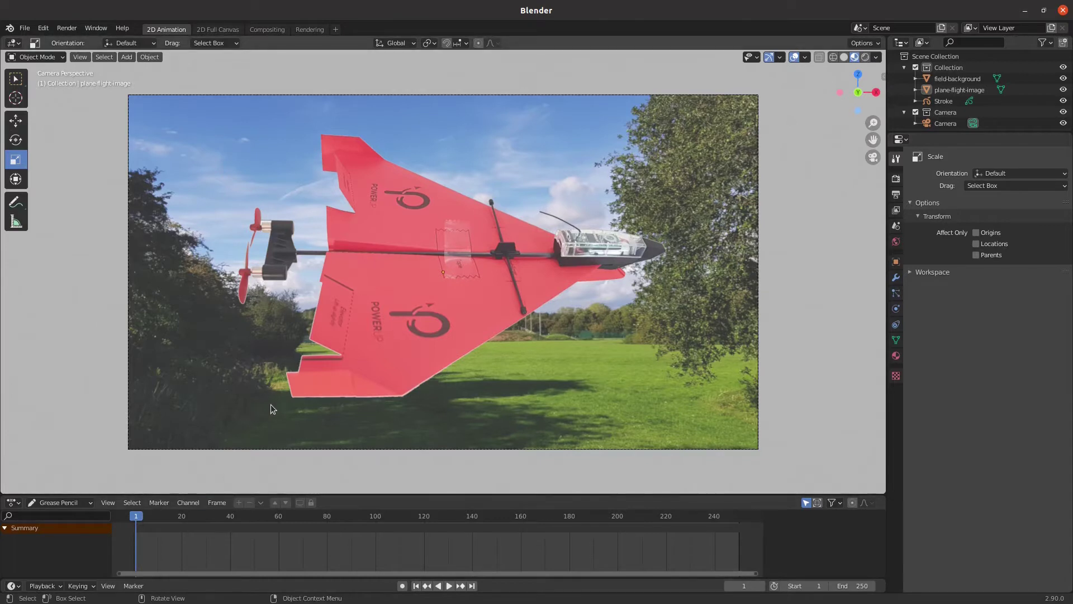
pyautogui.click(408, 276)
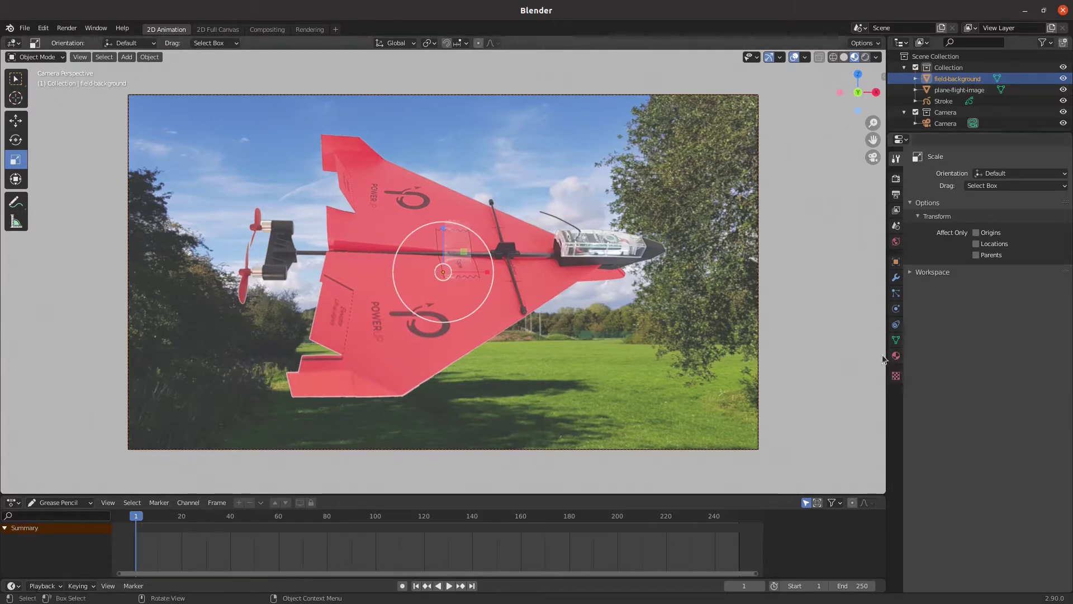
pyautogui.click(897, 356)
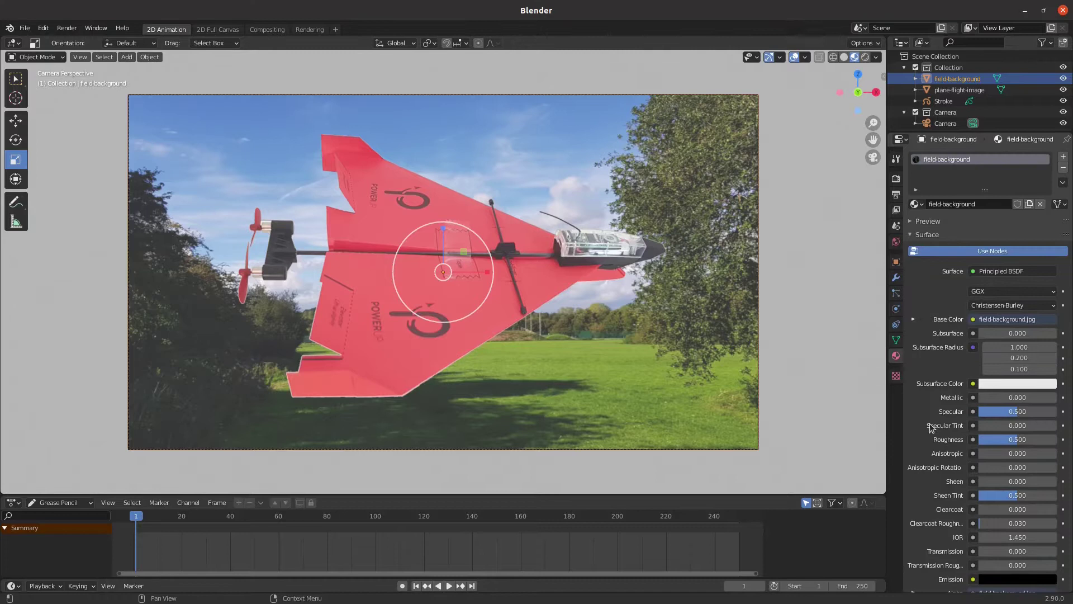
pyautogui.scroll(-4, 932, 428)
pyautogui.scroll(-3, 999, 460)
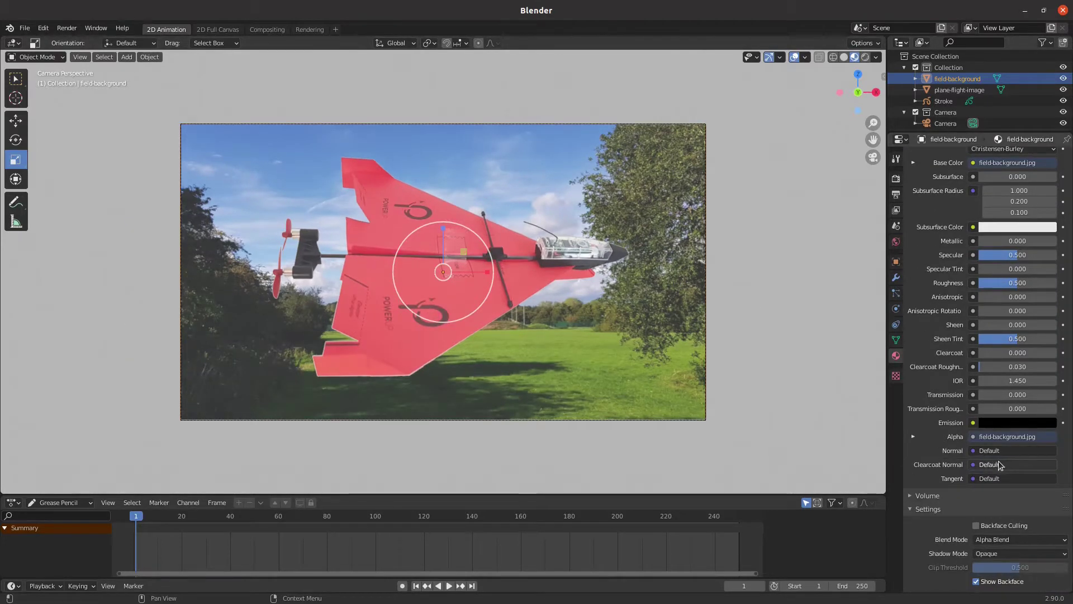
pyautogui.scroll(-2, 999, 461)
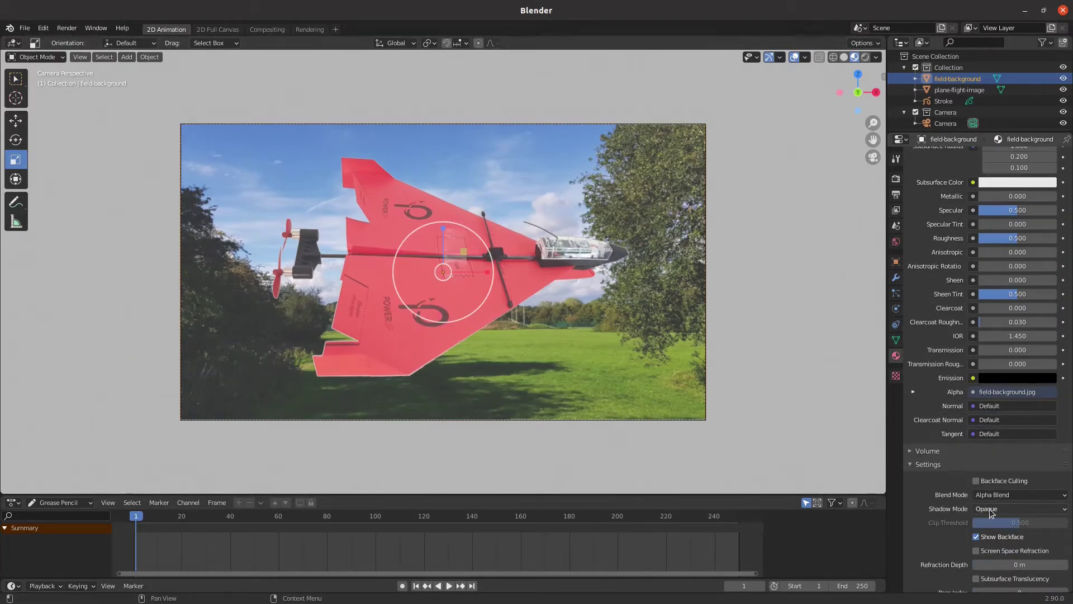
pyautogui.scroll(-2, 998, 471)
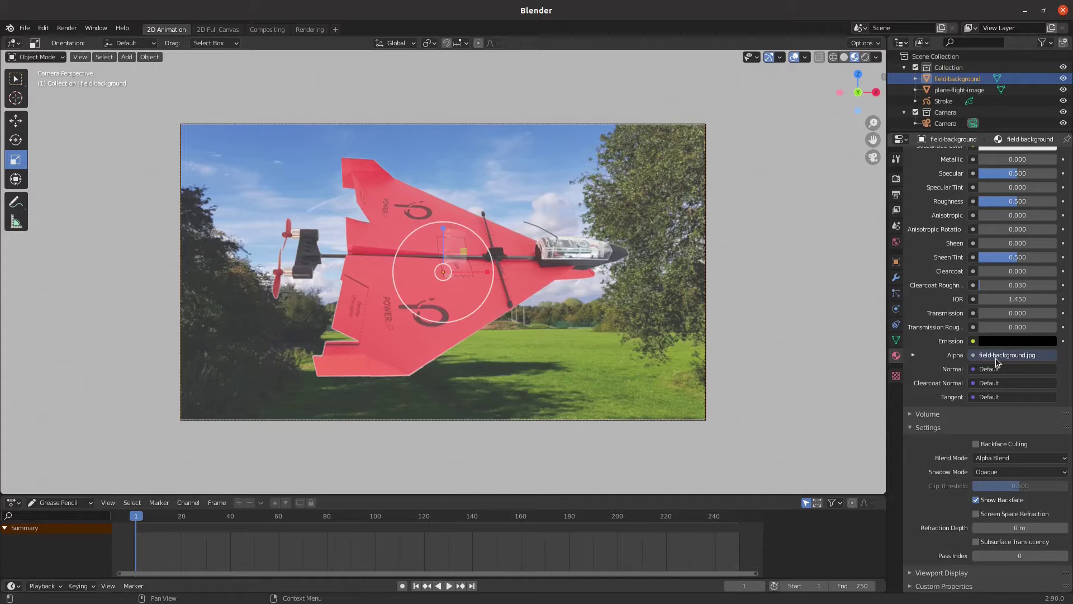
# - Select plane-flight-image to show its material, with the image feeding Base Color and Alpha
pyautogui.scroll(3, 996, 361)
pyautogui.scroll(2, 996, 361)
pyautogui.scroll(-2, 997, 362)
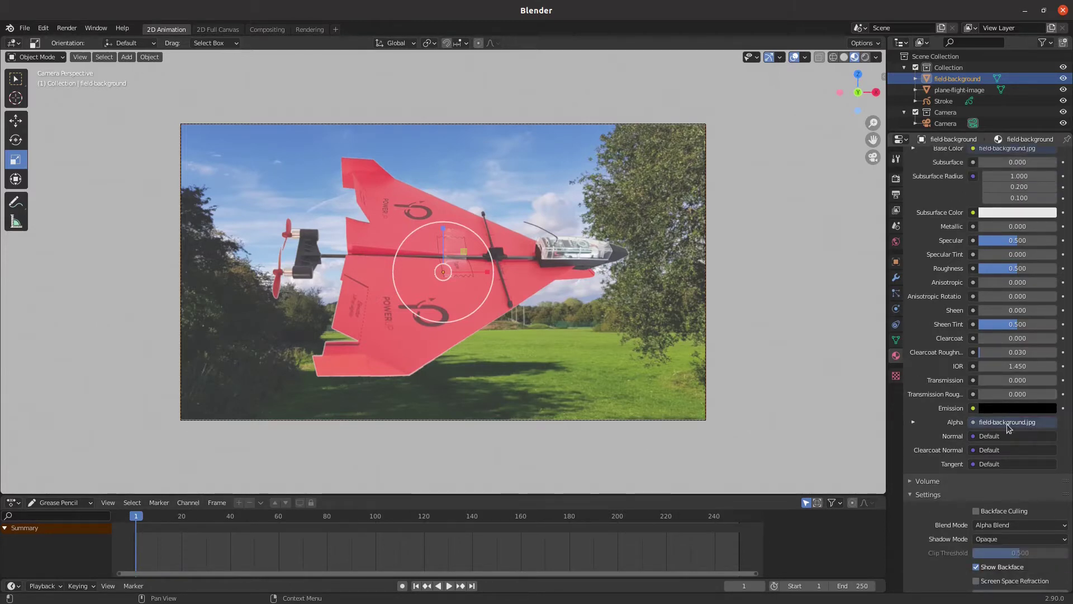
pyautogui.scroll(6, 1007, 423)
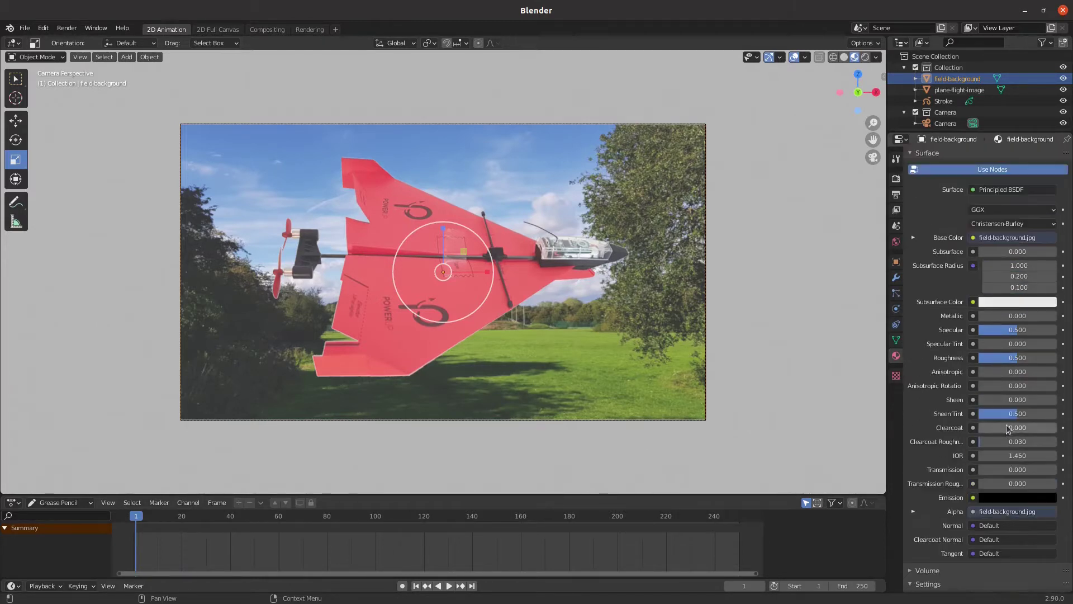
pyautogui.click(539, 264)
pyautogui.scroll(-2, 1019, 501)
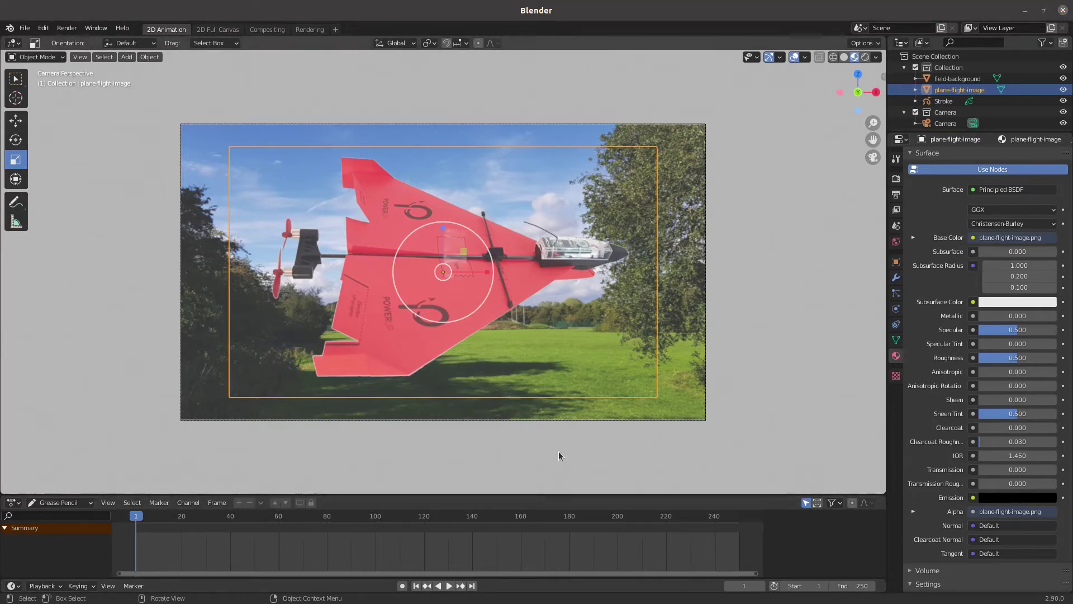
# - Change the bottom area into a Shader Editor and make it taller
pyautogui.click(12, 502)
pyautogui.click(13, 502)
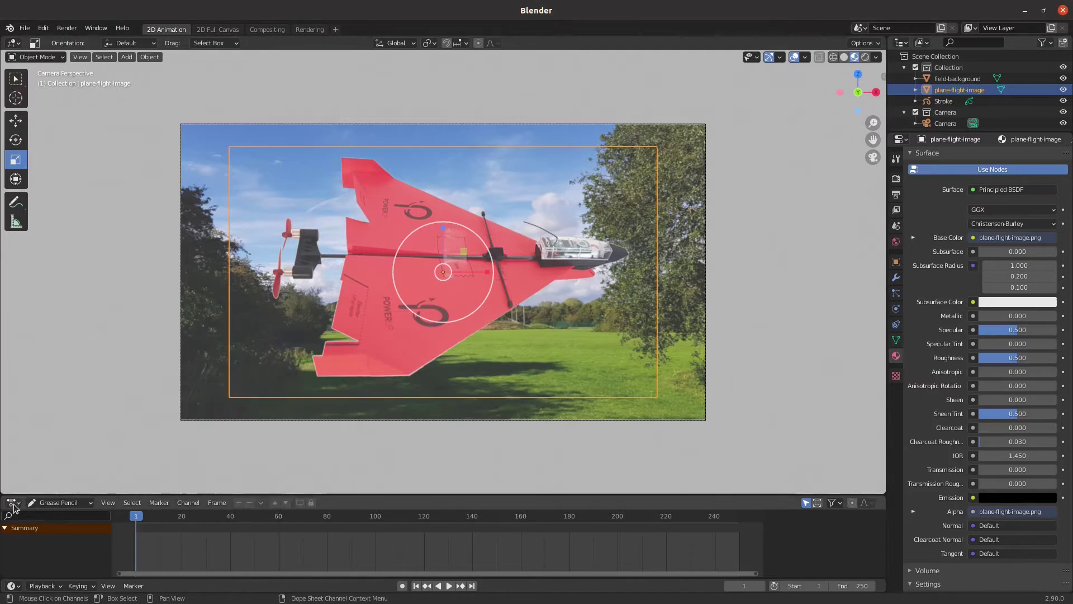
pyautogui.click(13, 502)
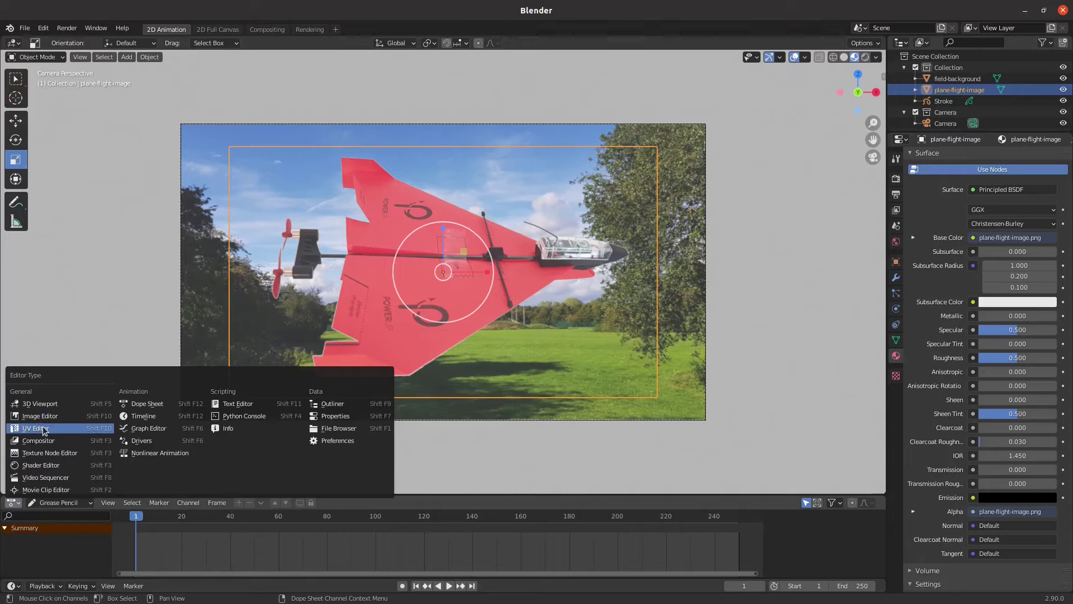
pyautogui.click(48, 466)
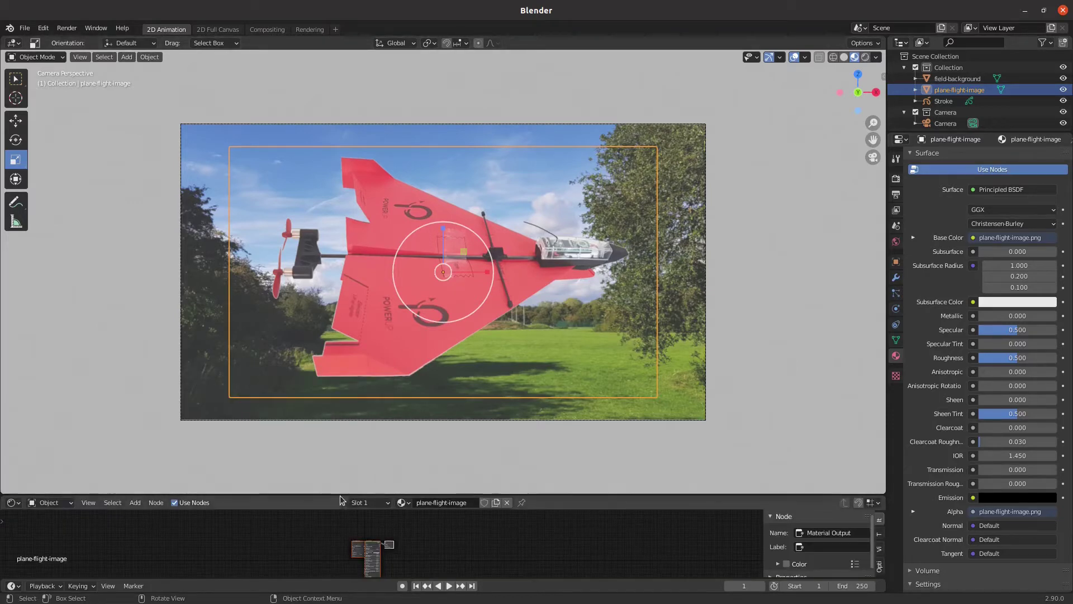
pyautogui.moveTo(368, 495); pyautogui.dragTo(368, 282)
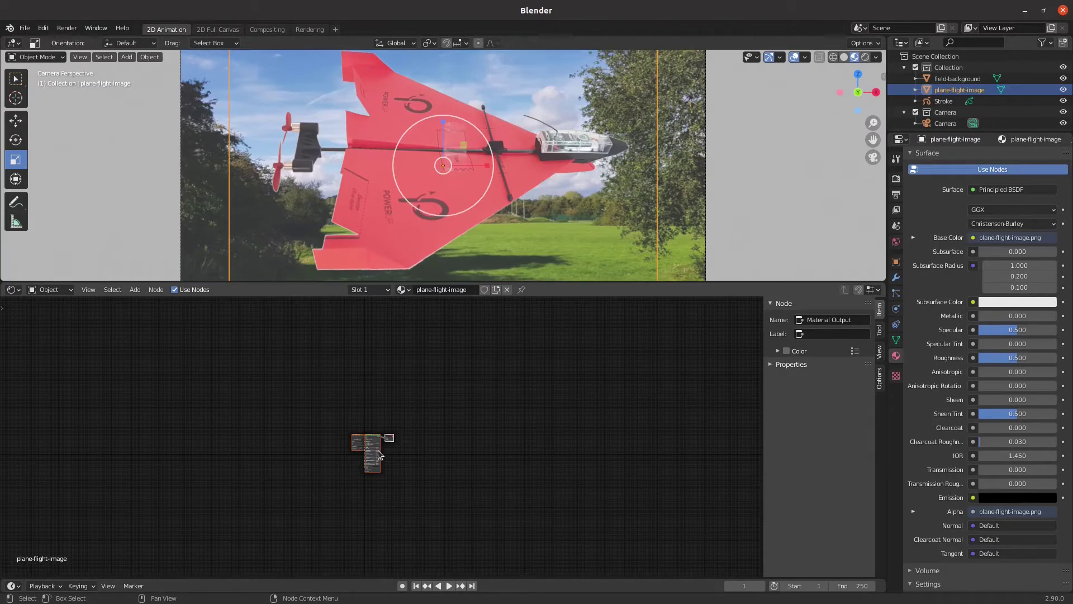
# - Recentre the node view and move the Image Texture node farther left
pyautogui.scroll(8, 378, 450)
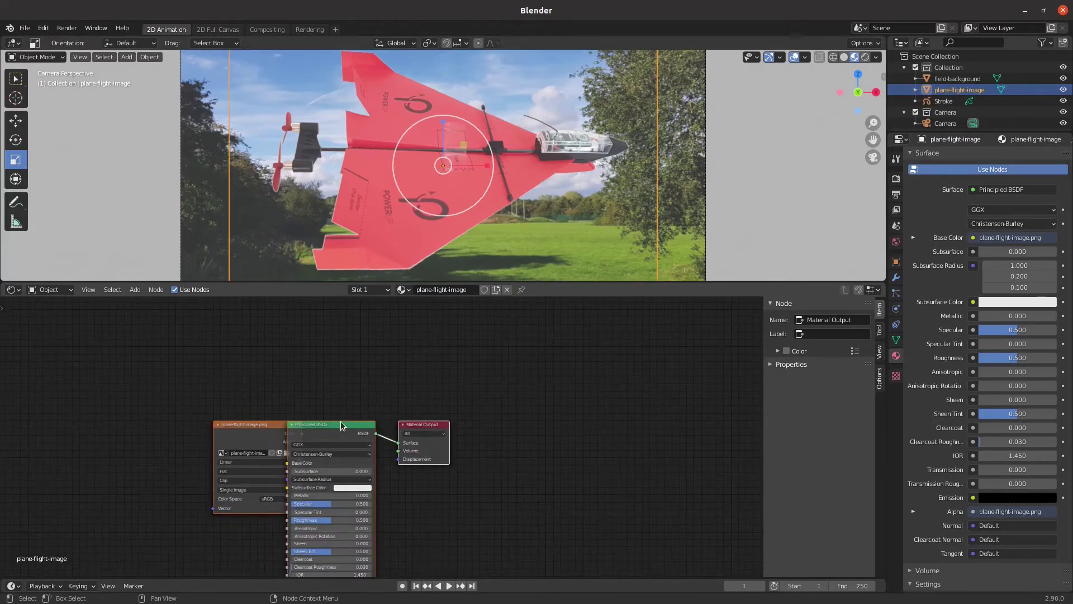
pyautogui.moveTo(342, 426); pyautogui.dragTo(415, 354, button='middle')
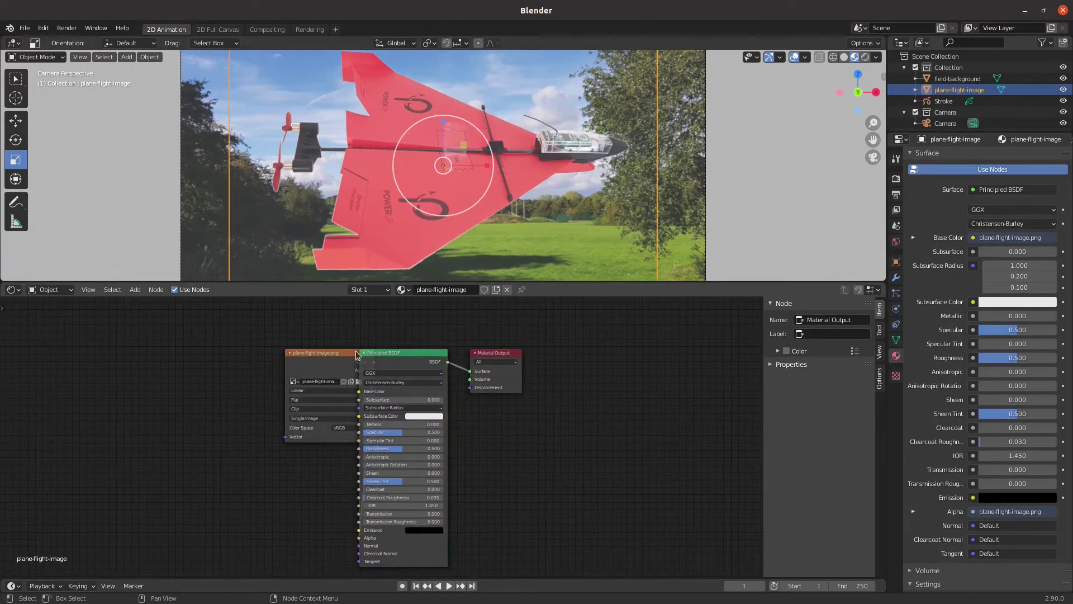
pyautogui.moveTo(328, 354); pyautogui.dragTo(221, 353)
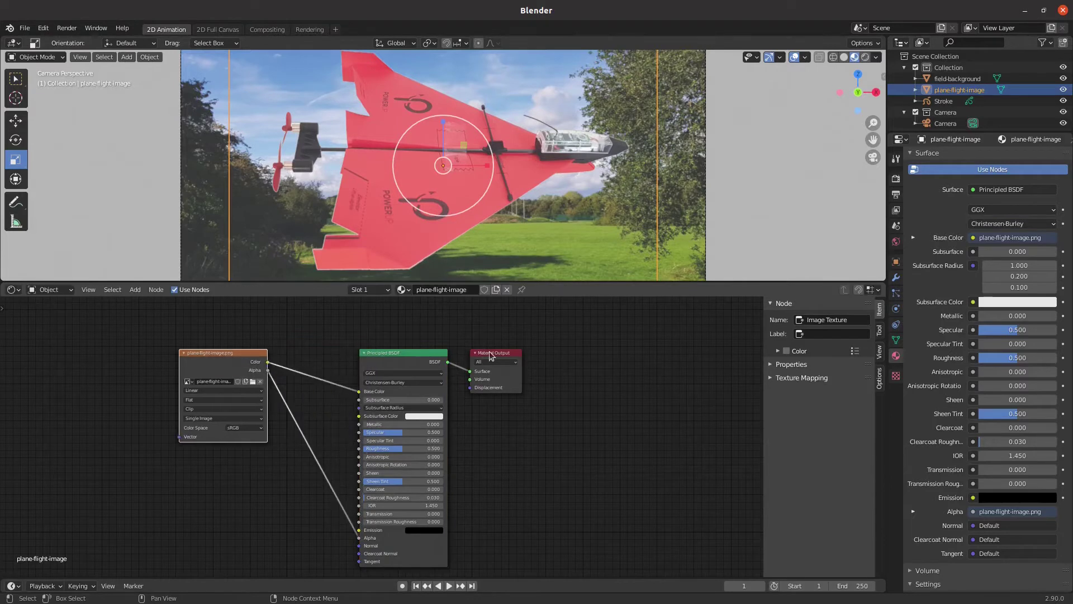
# - Reposition the Material Output, Image Texture and Principled BSDF nodes into an evenly spaced layout
pyautogui.moveTo(490, 355); pyautogui.dragTo(545, 365)
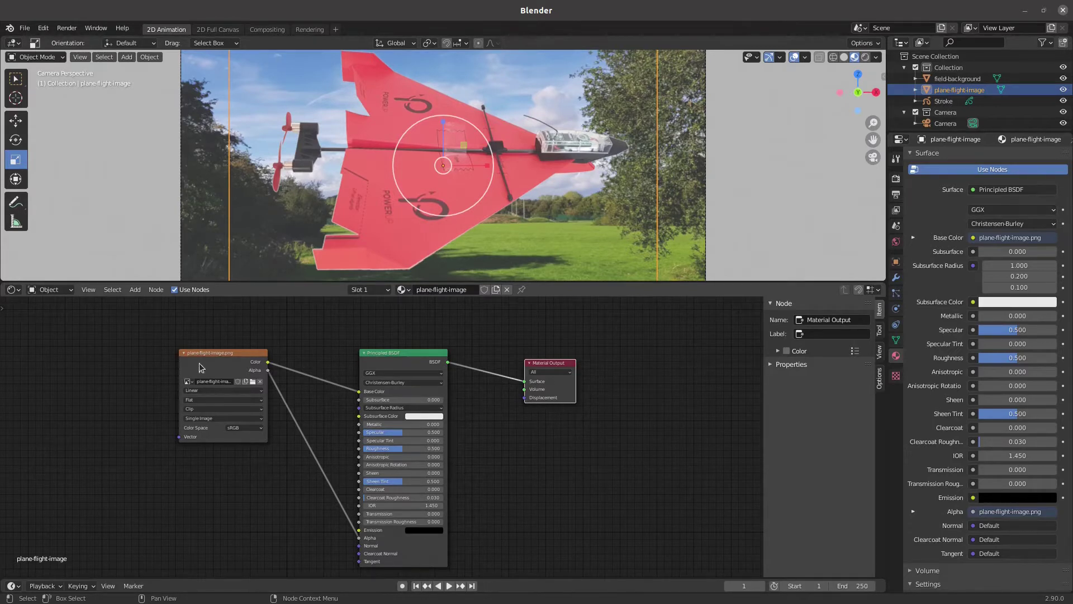
pyautogui.moveTo(208, 352); pyautogui.dragTo(191, 350)
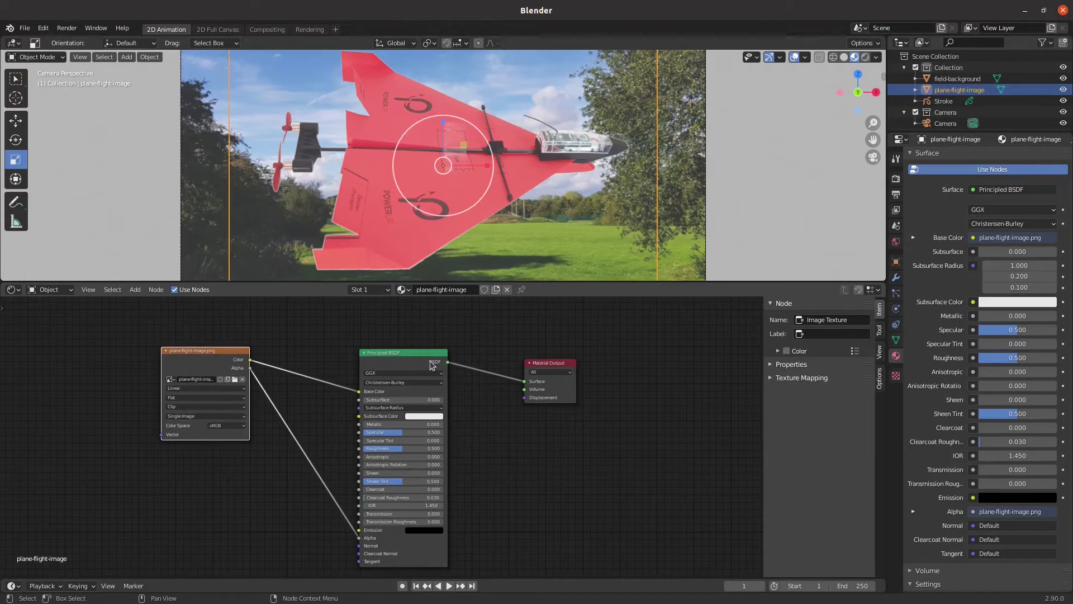
pyautogui.moveTo(405, 356); pyautogui.dragTo(398, 330)
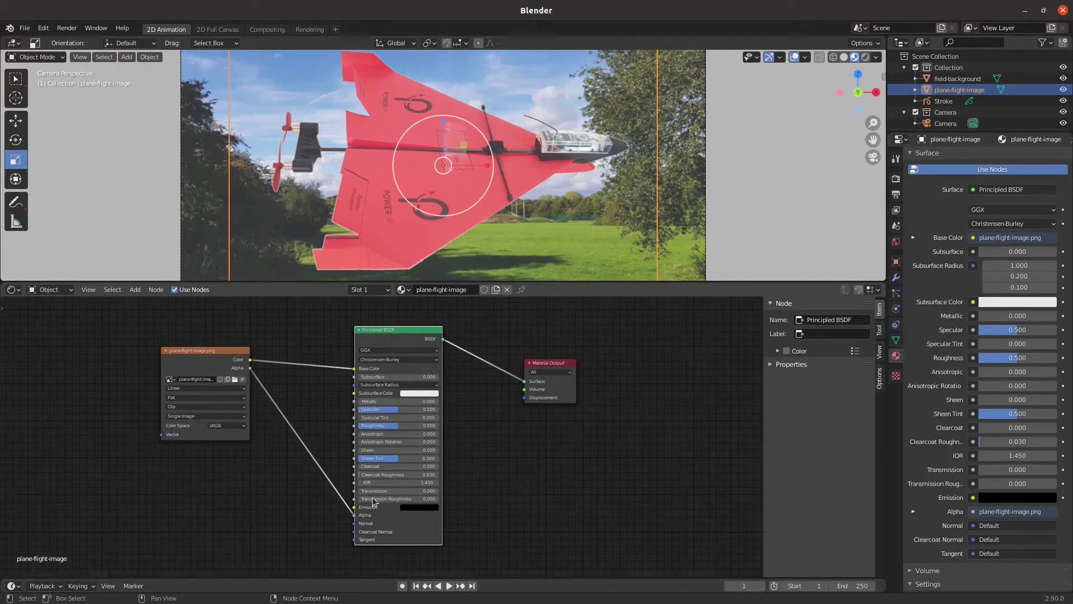
pyautogui.moveTo(360, 330); pyautogui.dragTo(360, 322)
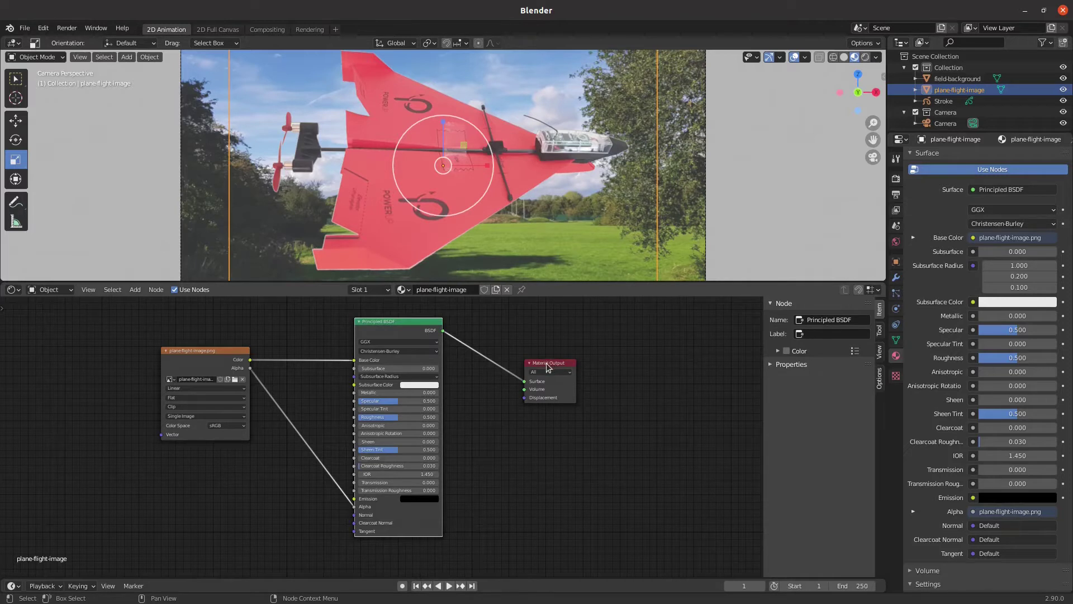
pyautogui.moveTo(547, 364); pyautogui.dragTo(570, 354)
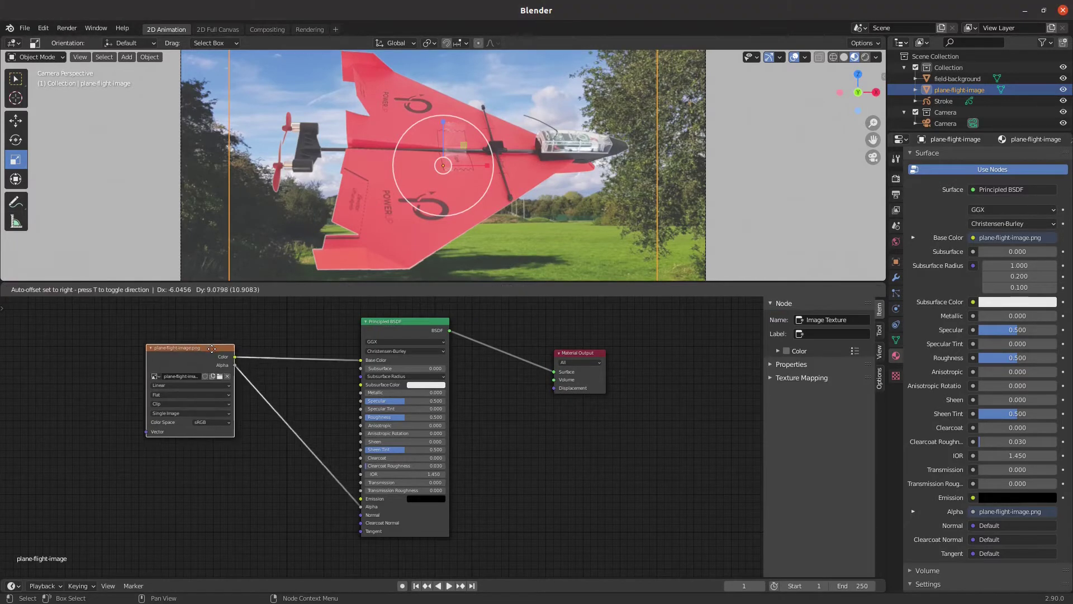
pyautogui.click(216, 355)
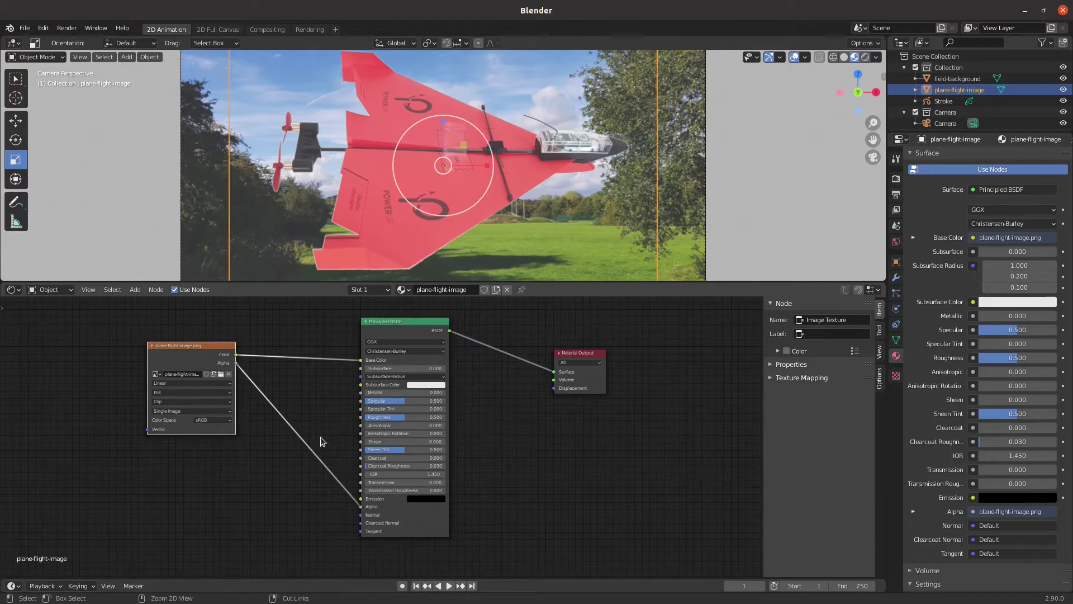
pyautogui.keyDown('ctrl'); pyautogui.moveTo(320, 441); pyautogui.dragTo(309, 474, button='right'); pyautogui.keyUp('ctrl')
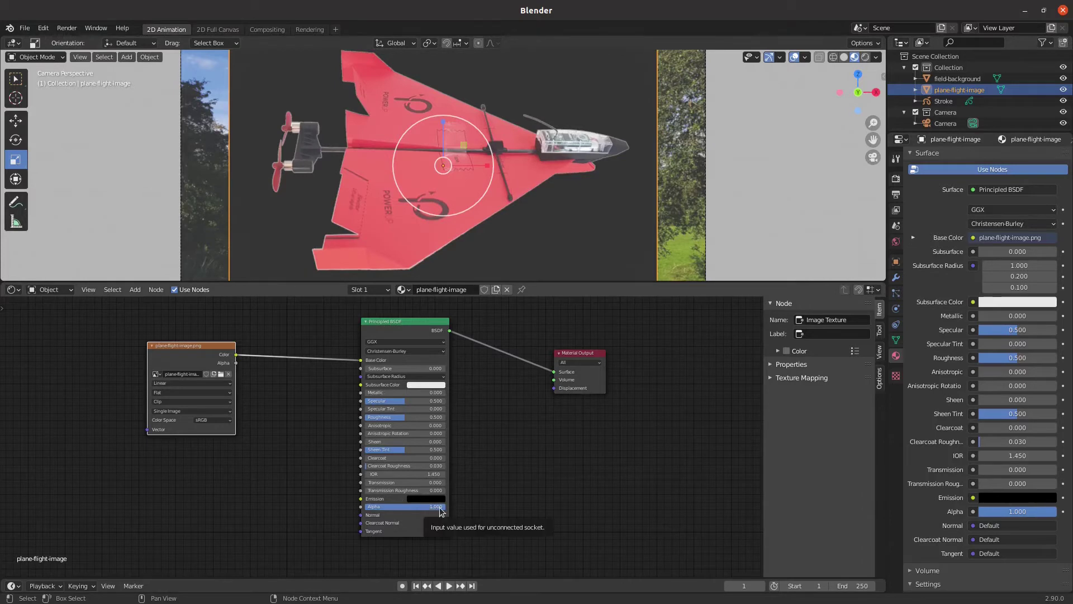
pyautogui.moveTo(442, 511); pyautogui.dragTo(397, 511)
pyautogui.moveTo(1015, 511); pyautogui.dragTo(1056, 511)
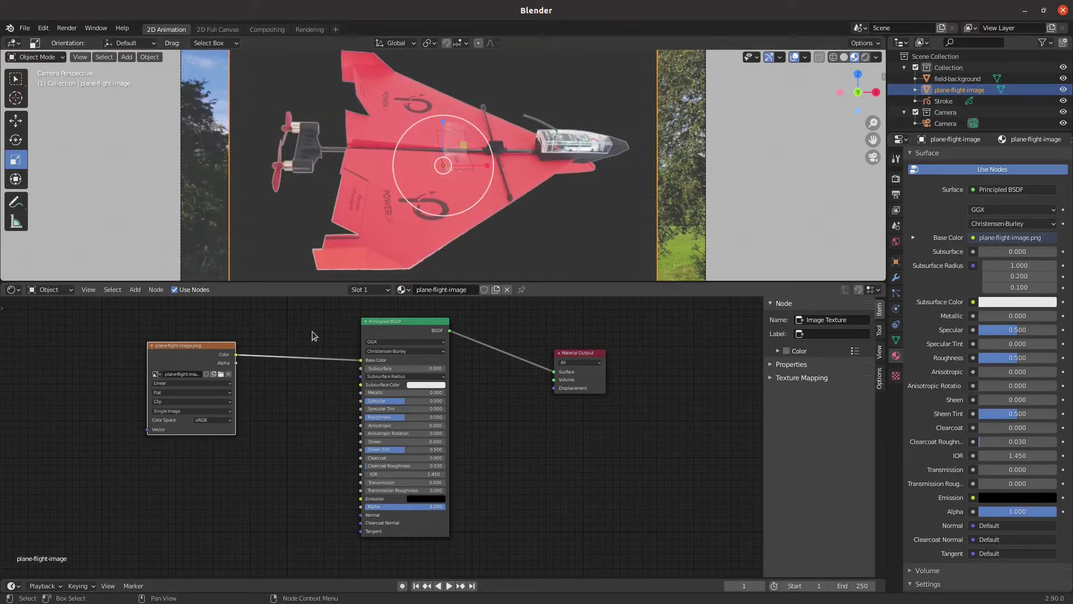
pyautogui.moveTo(236, 363); pyautogui.dragTo(363, 508)
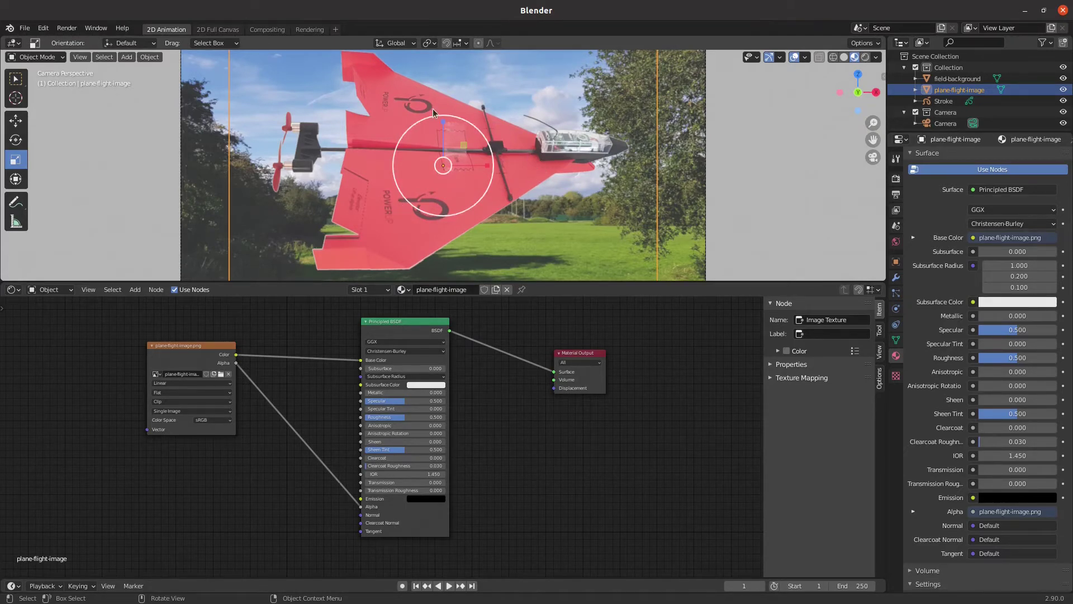
# - Drop a Converter > Math node onto the Alpha link and set its operation to Multiply
pyautogui.click(134, 289)
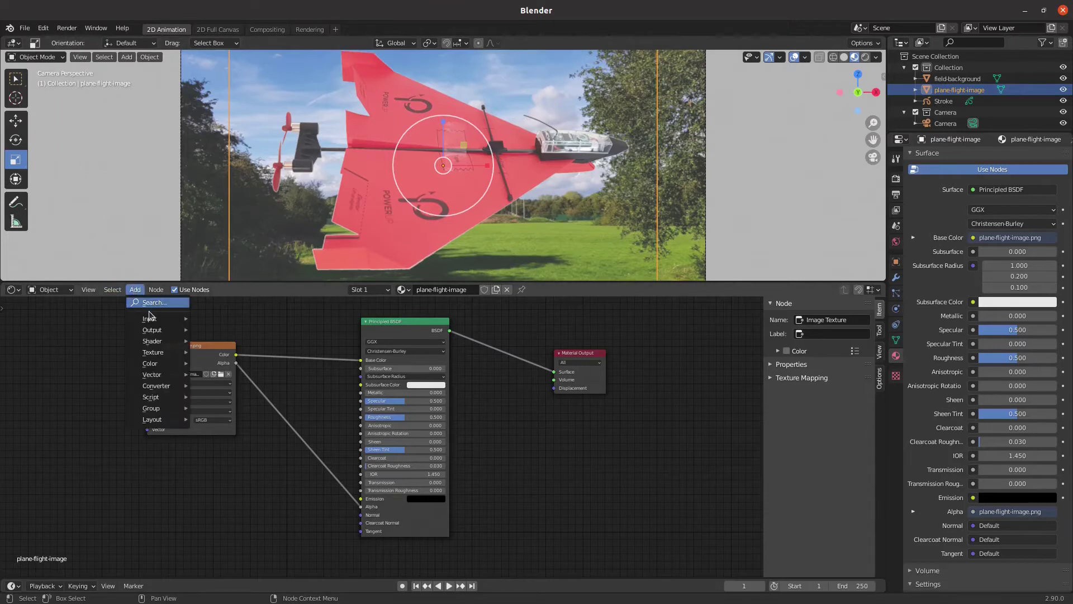
pyautogui.moveTo(158, 385)
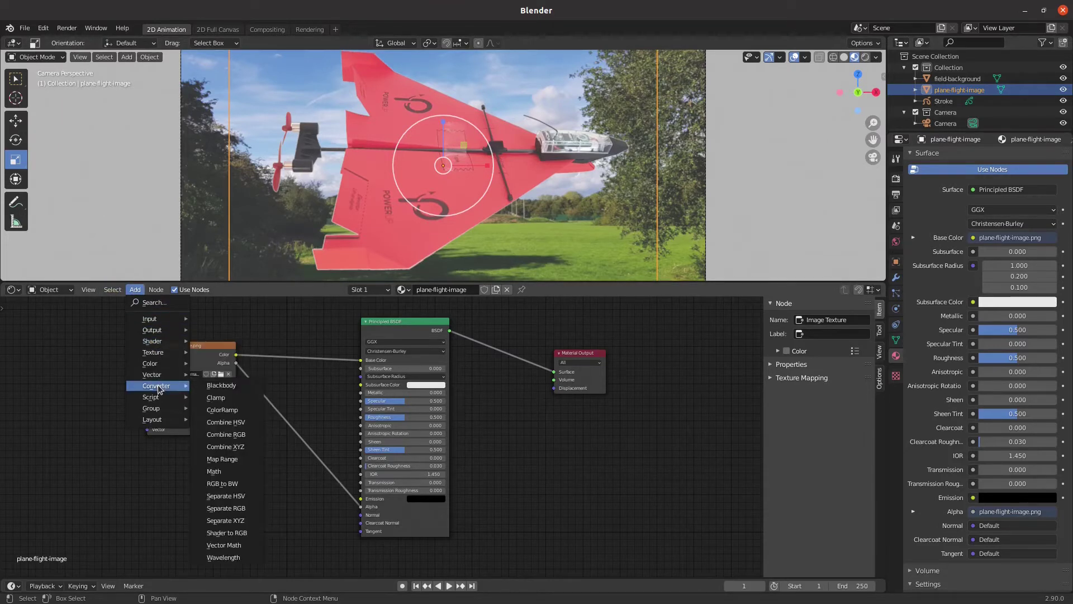
pyautogui.click(222, 477)
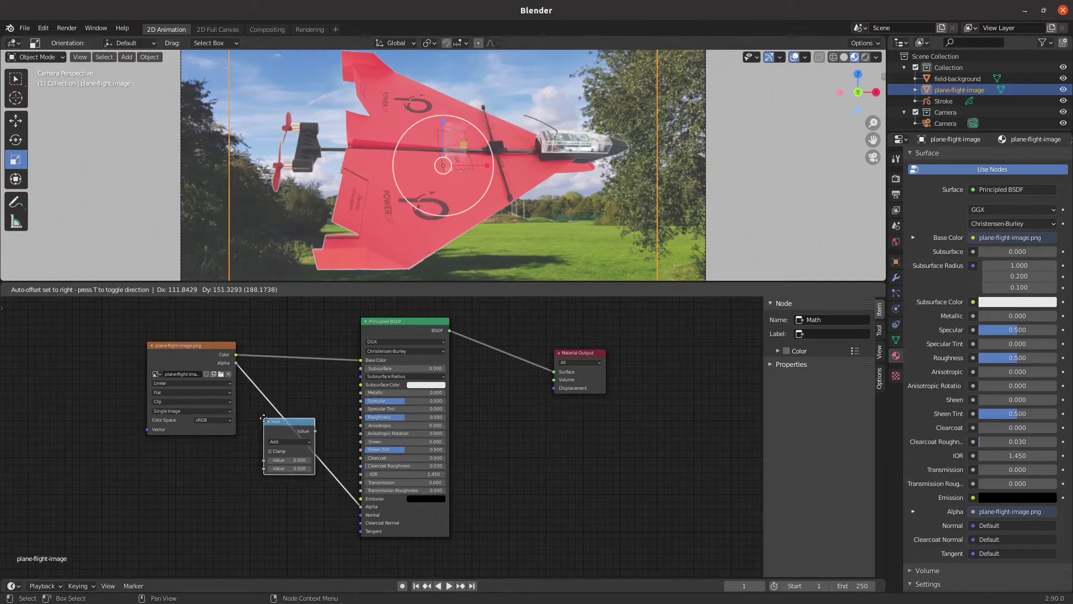
pyautogui.click(265, 422)
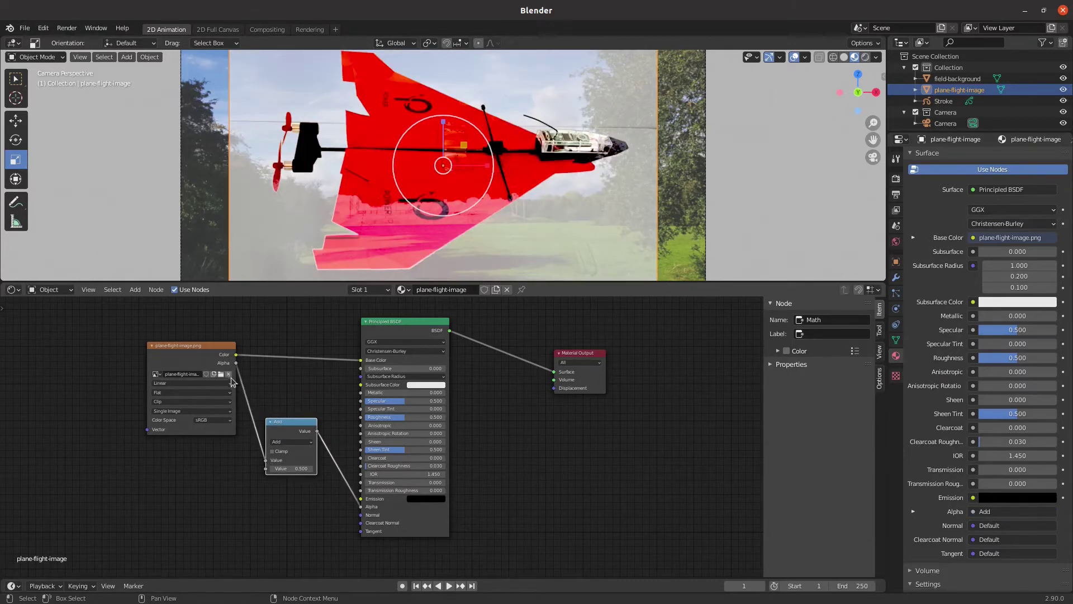
pyautogui.click(282, 443)
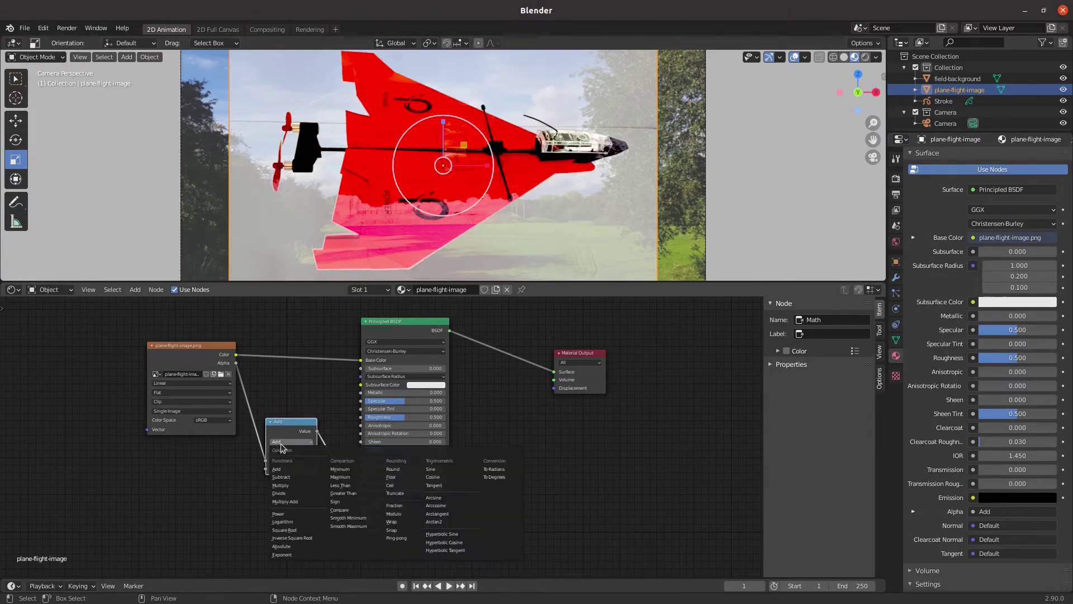
pyautogui.click(280, 486)
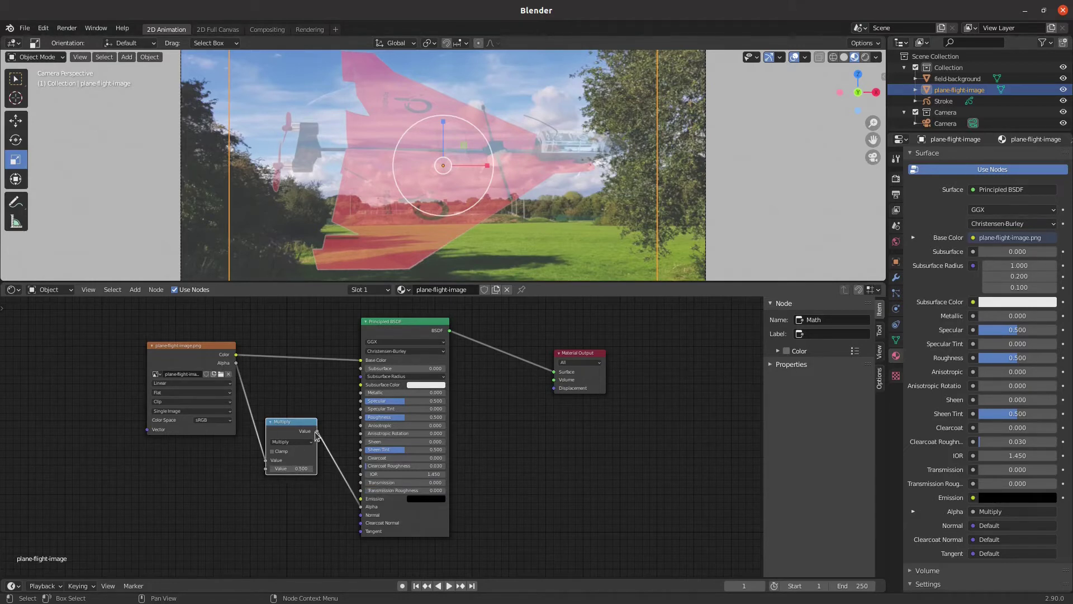
# - Set the Multiply node's second value to 0, testing 1 in between, so the plane vanishes
pyautogui.click(307, 473)
pyautogui.press('Return')
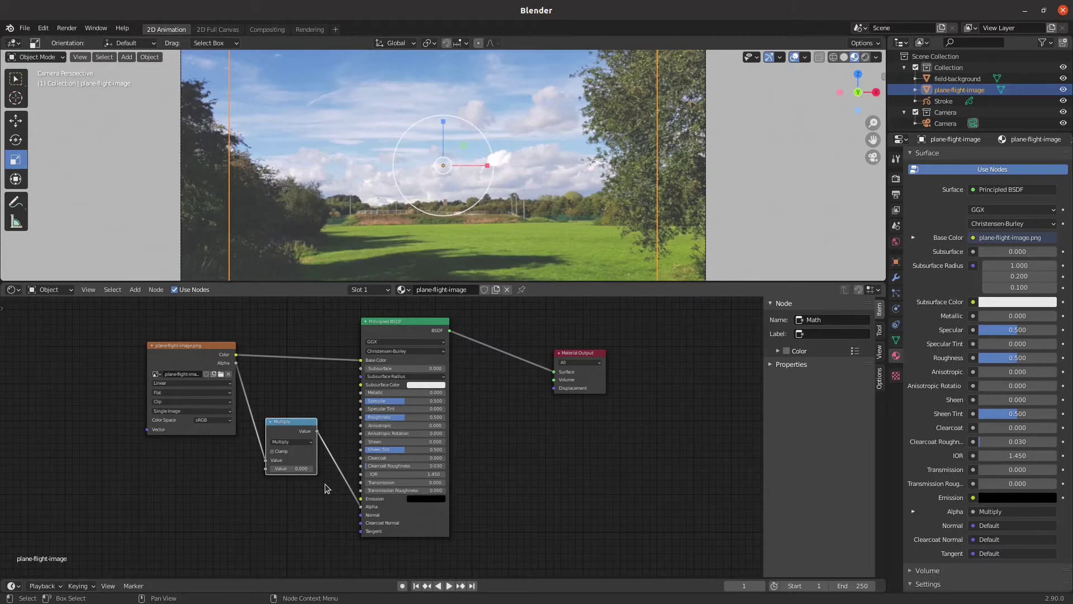
pyautogui.click(288, 469)
pyautogui.write('1')
pyautogui.press('Return')
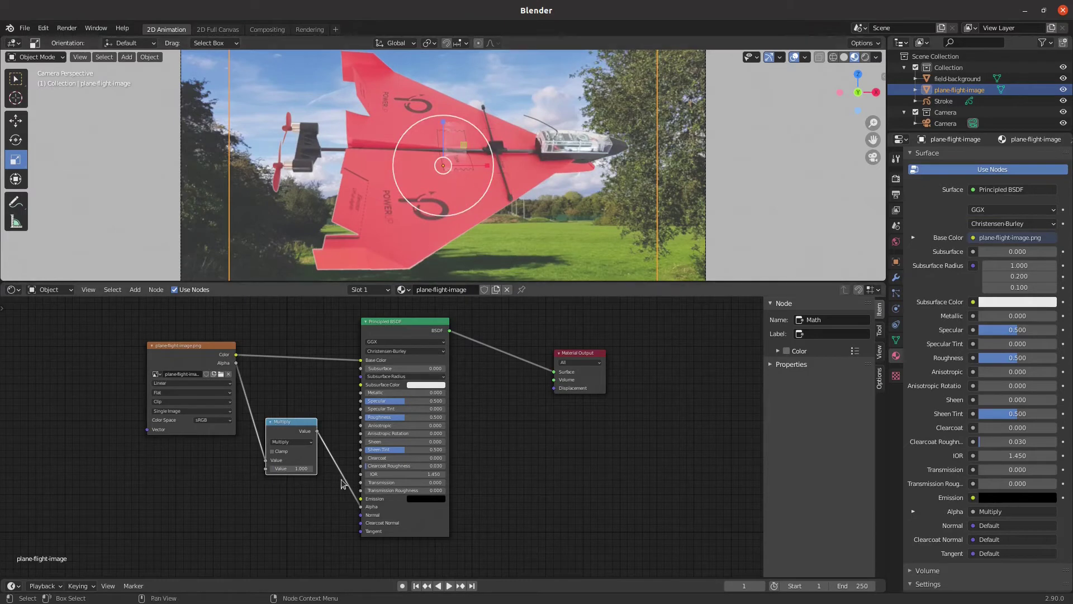
pyautogui.click(287, 469)
pyautogui.write('0')
pyautogui.press('Return')
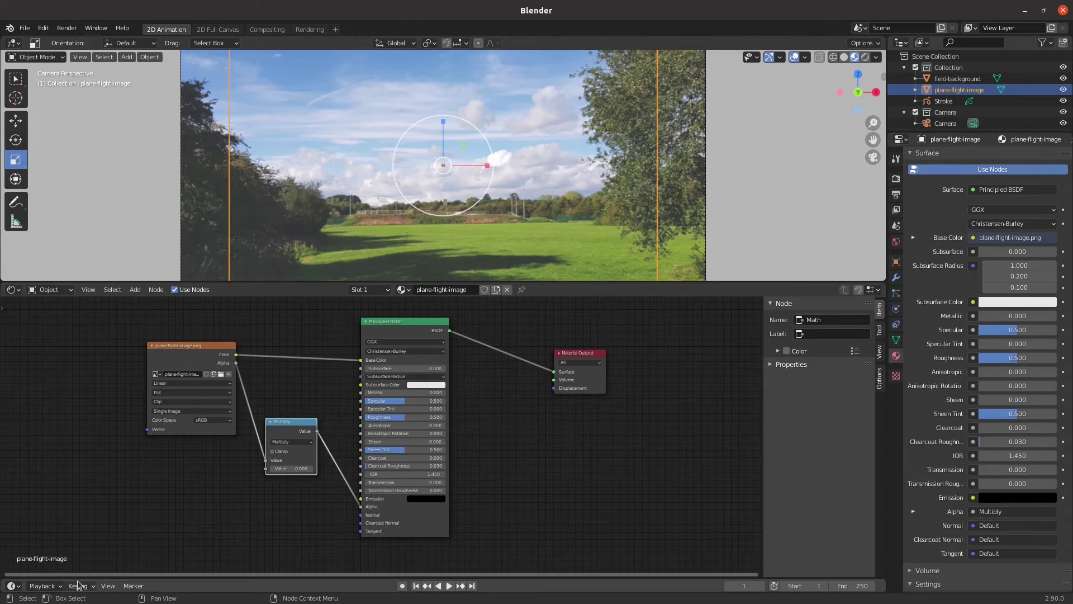
# - Enlarge the timeline and keyframe the Multiply value of 0 at frame 1
pyautogui.moveTo(81, 578); pyautogui.dragTo(105, 448)
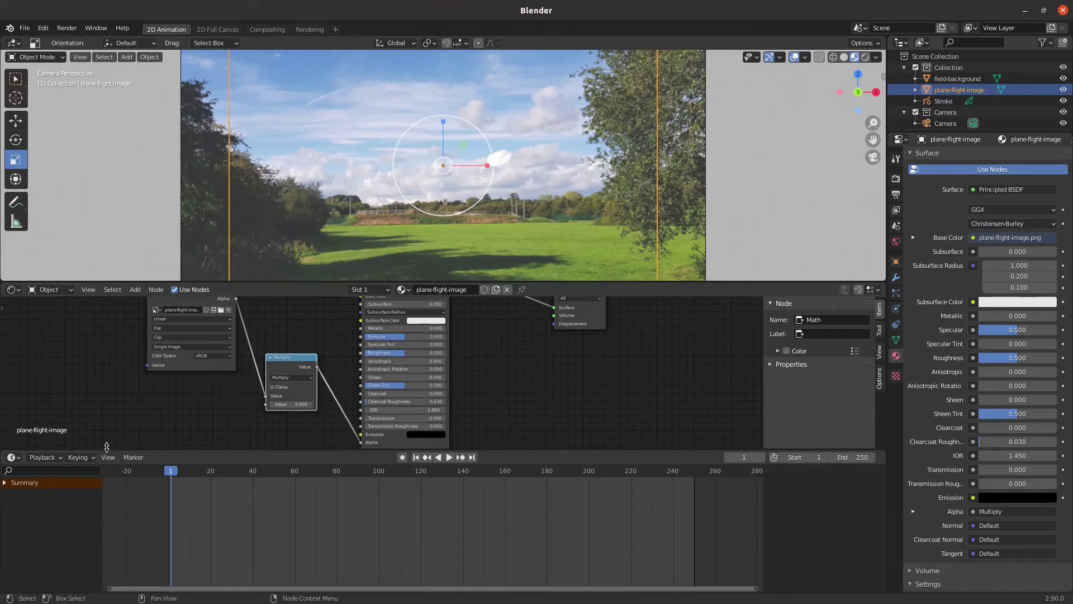
pyautogui.click(6, 483)
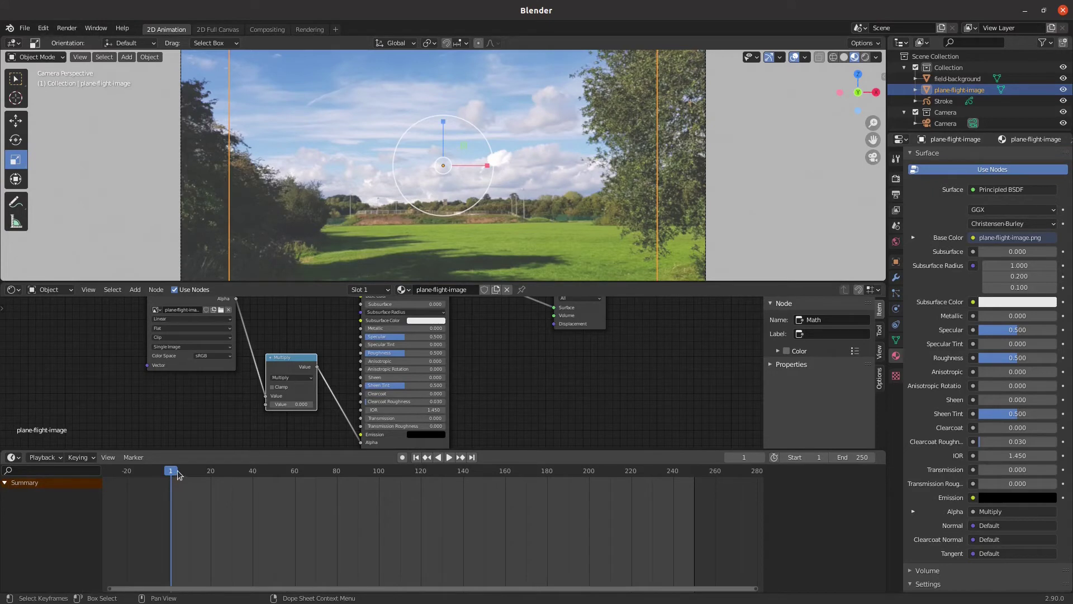
pyautogui.rightClick(295, 404)
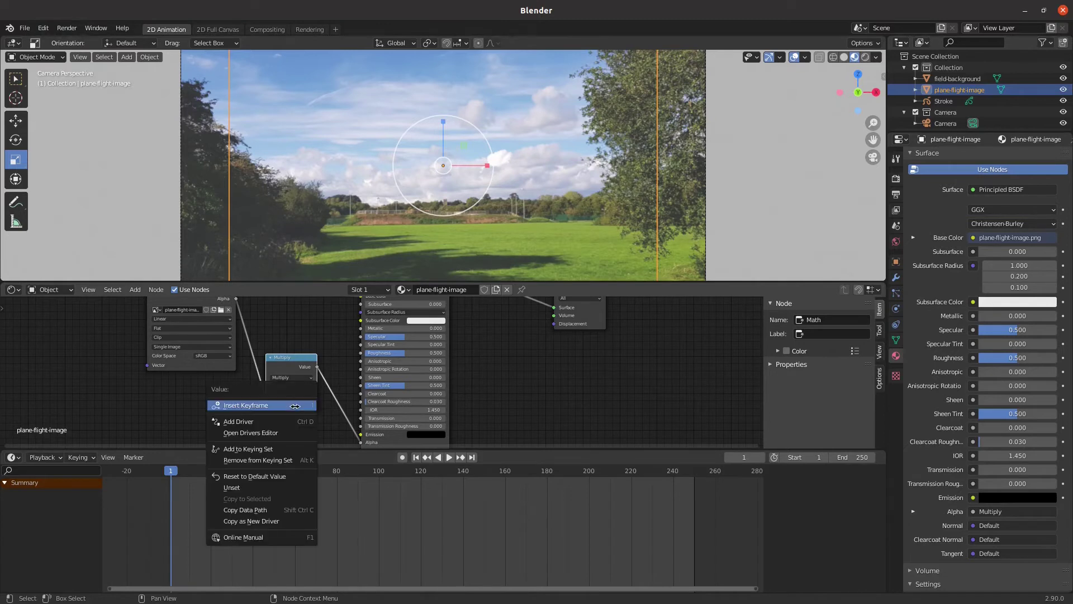
pyautogui.click(295, 405)
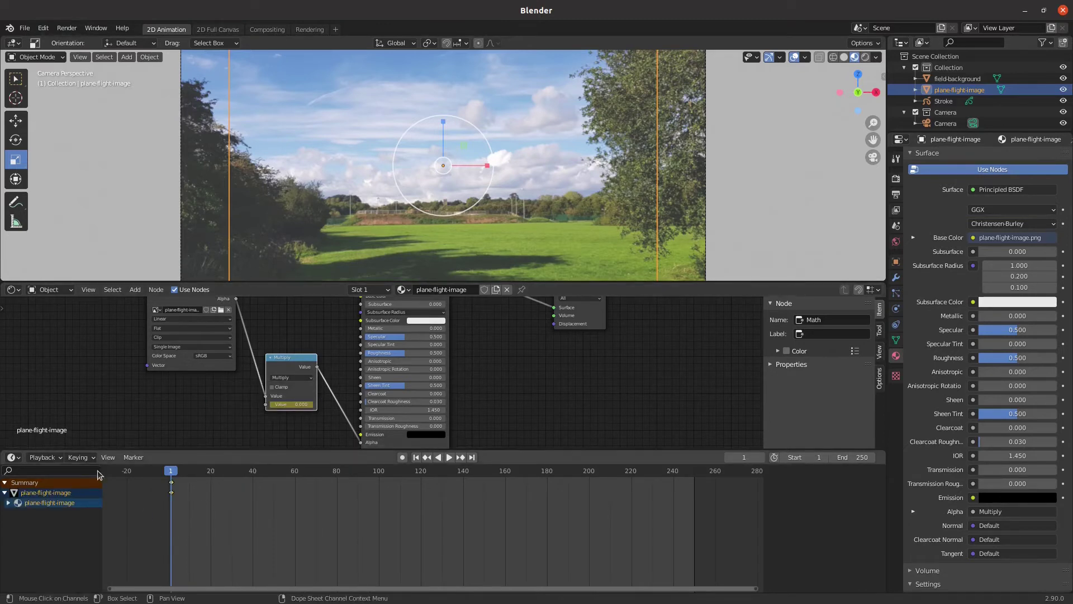
pyautogui.click(8, 503)
pyautogui.click(12, 512)
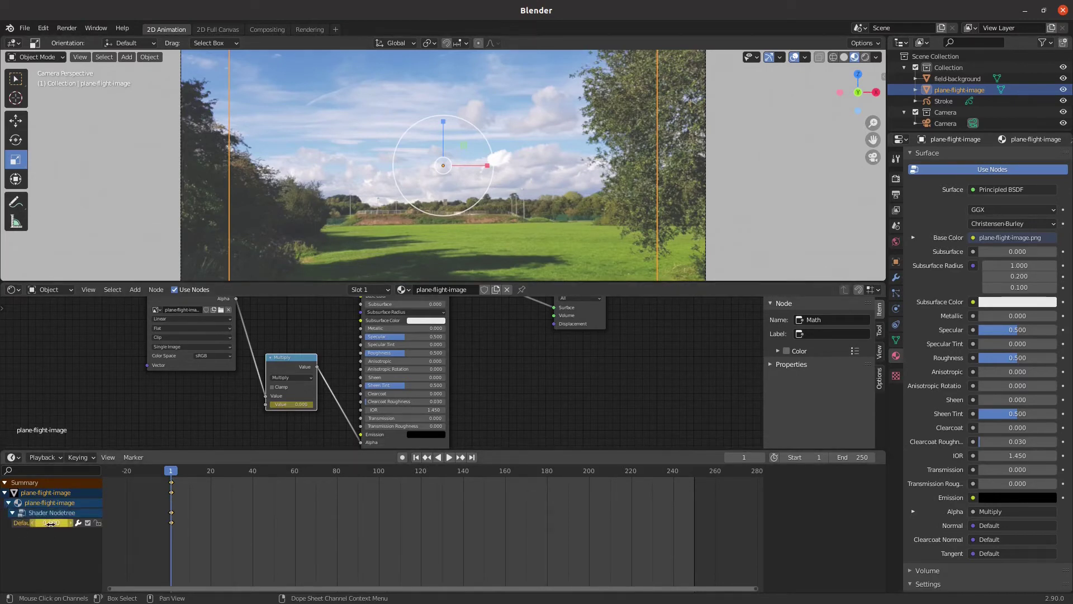
# - At frame 30, set the Multiply value to 1, keyframe it, and preview the fade-in
pyautogui.press('space')
pyautogui.moveTo(186, 475); pyautogui.dragTo(231, 474)
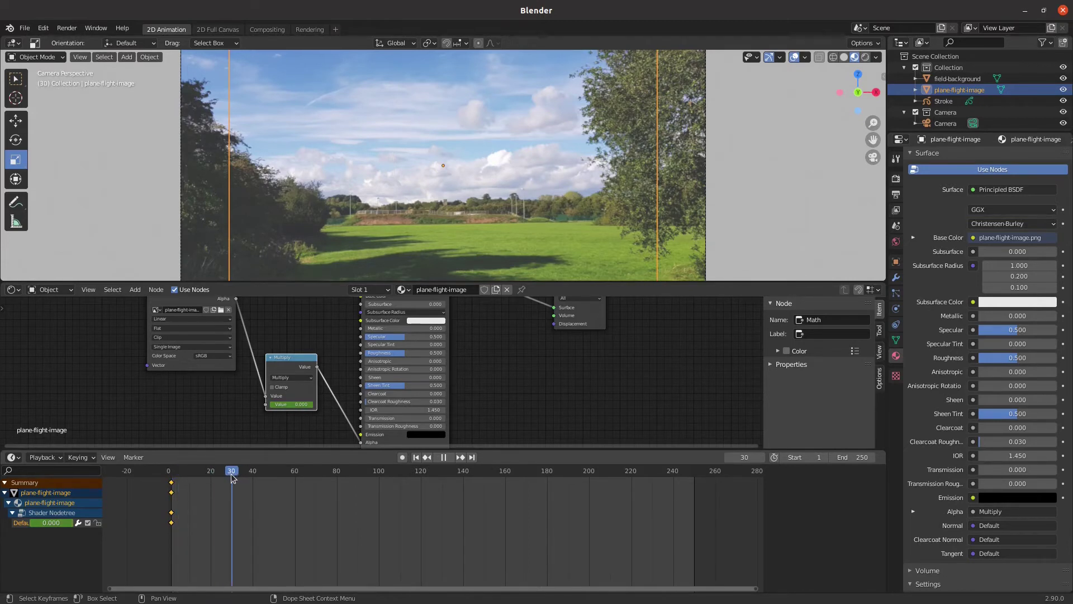
pyautogui.press('space')
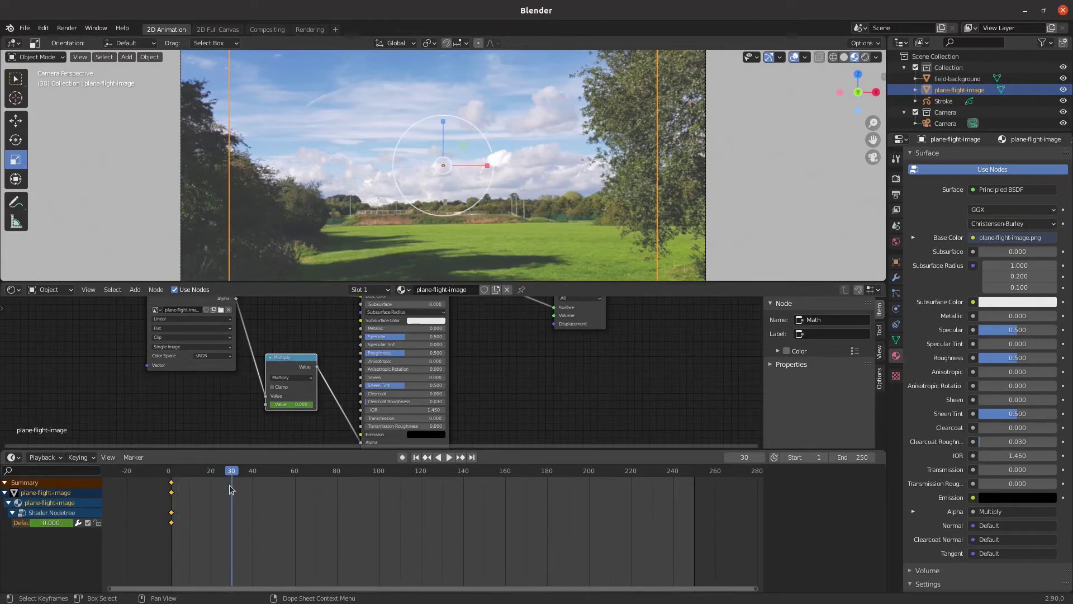
pyautogui.click(298, 404)
pyautogui.write('1')
pyautogui.press('Return')
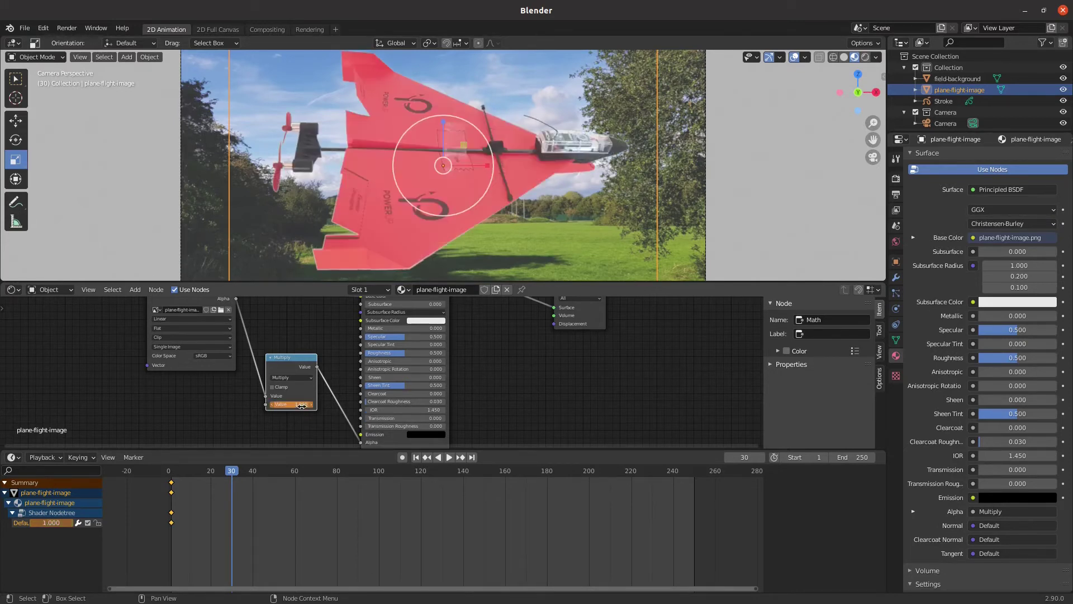
pyautogui.rightClick(299, 404)
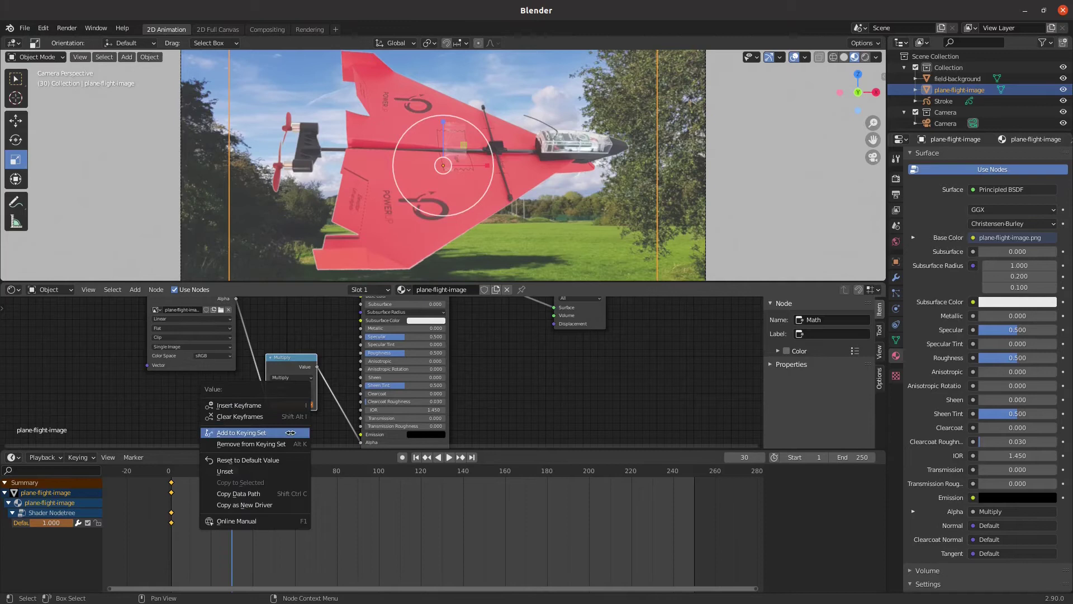
pyautogui.click(287, 404)
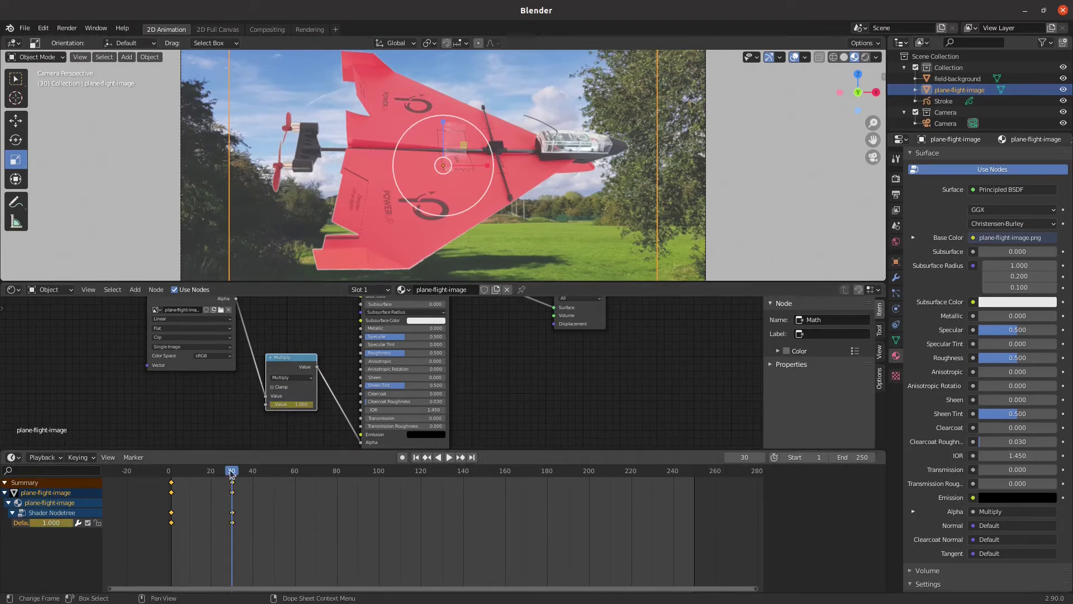
pyautogui.press('space')
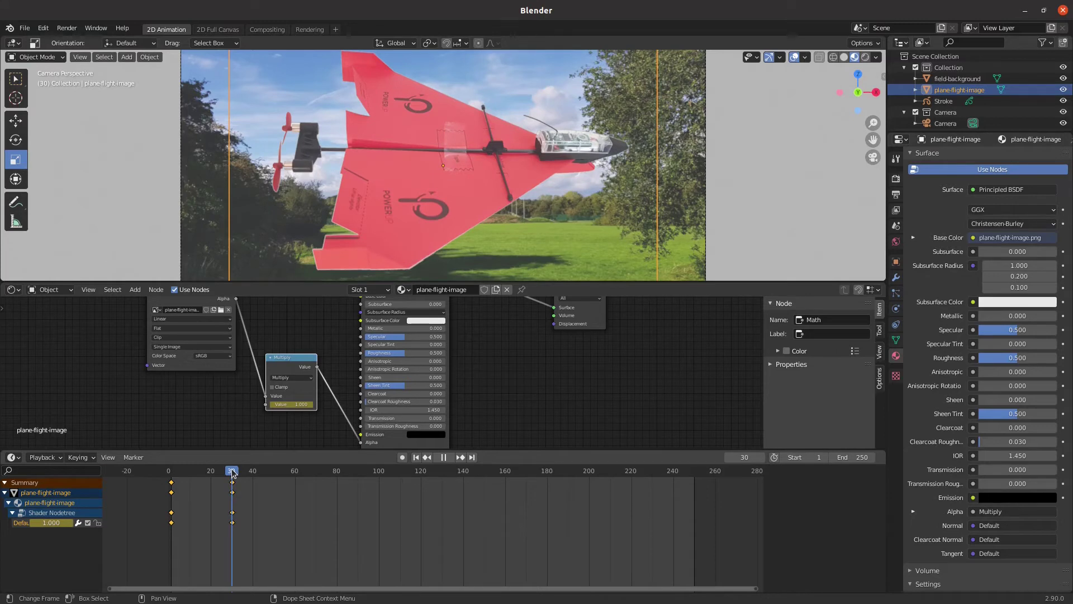
pyautogui.press('space')
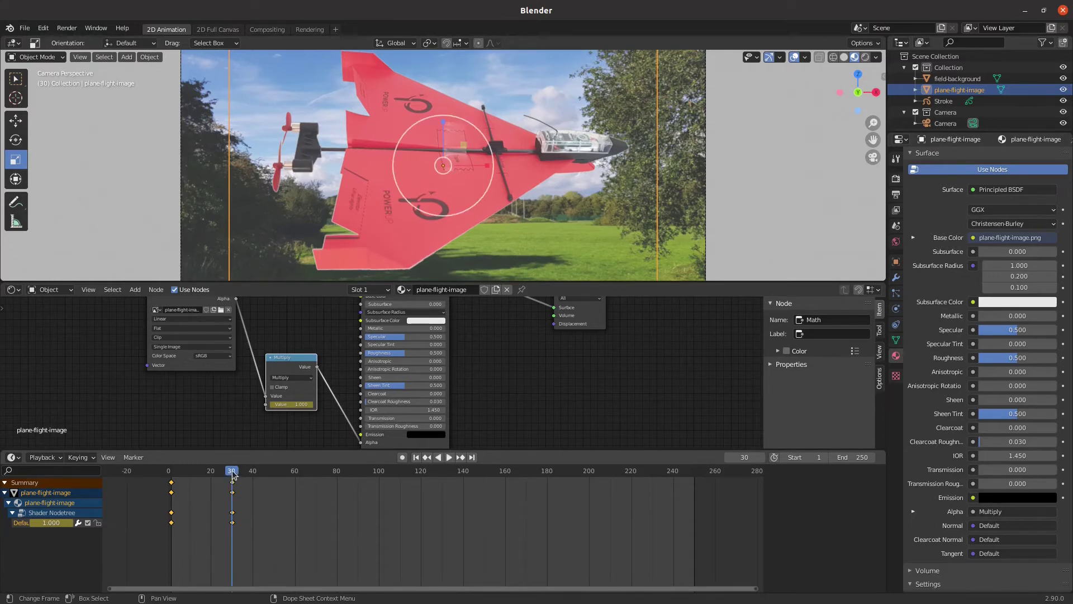
# - Add holding keyframes at frame 90 in the dope sheet
pyautogui.moveTo(232, 473); pyautogui.dragTo(358, 474)
pyautogui.rightClick(358, 475)
pyautogui.click(350, 543)
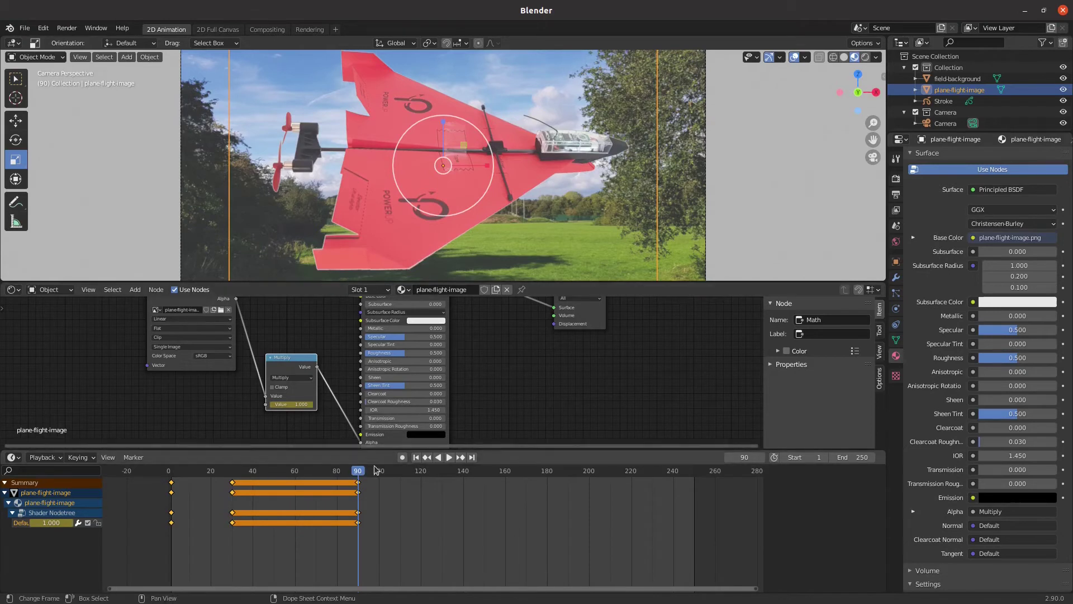
# - Keyframe the Multiply value to 0 at frame 120 and scrub to preview the fade-out
pyautogui.moveTo(361, 473); pyautogui.dragTo(420, 474)
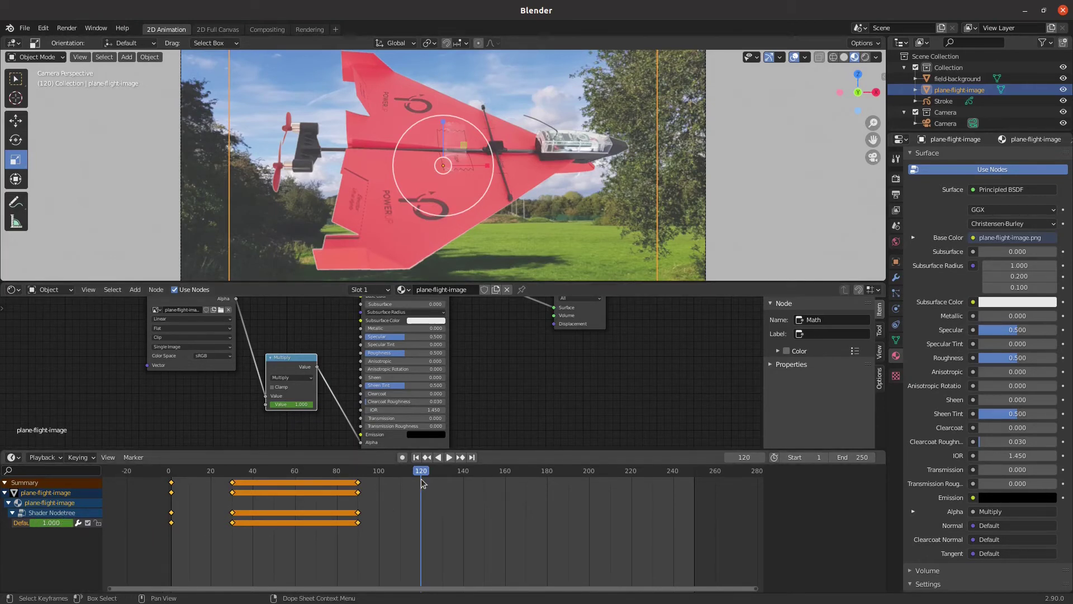
pyautogui.click(56, 522)
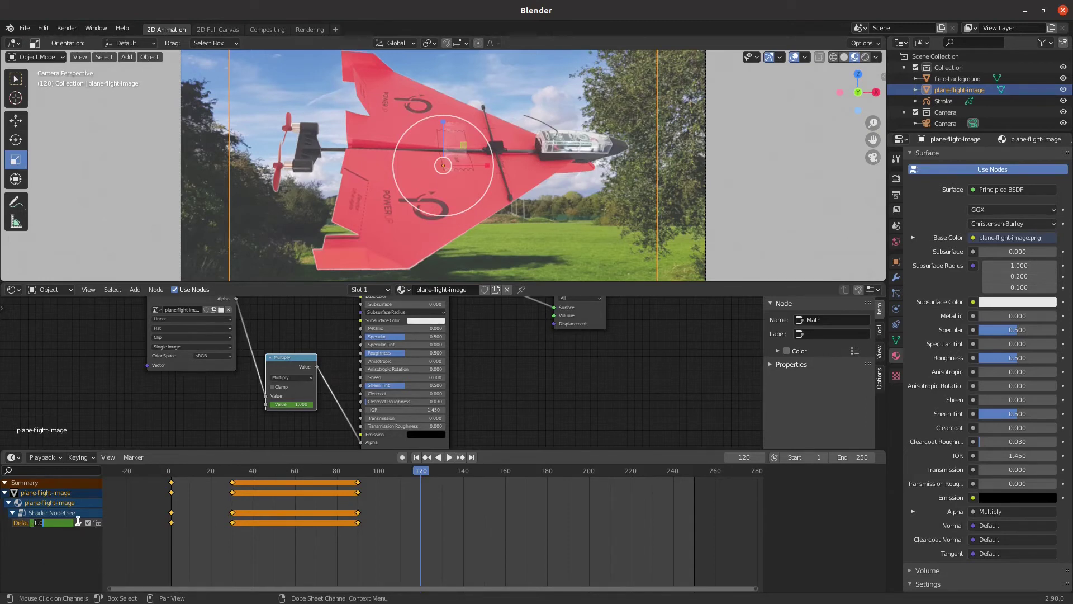
pyautogui.write('0')
pyautogui.press('Return')
pyautogui.press('i')
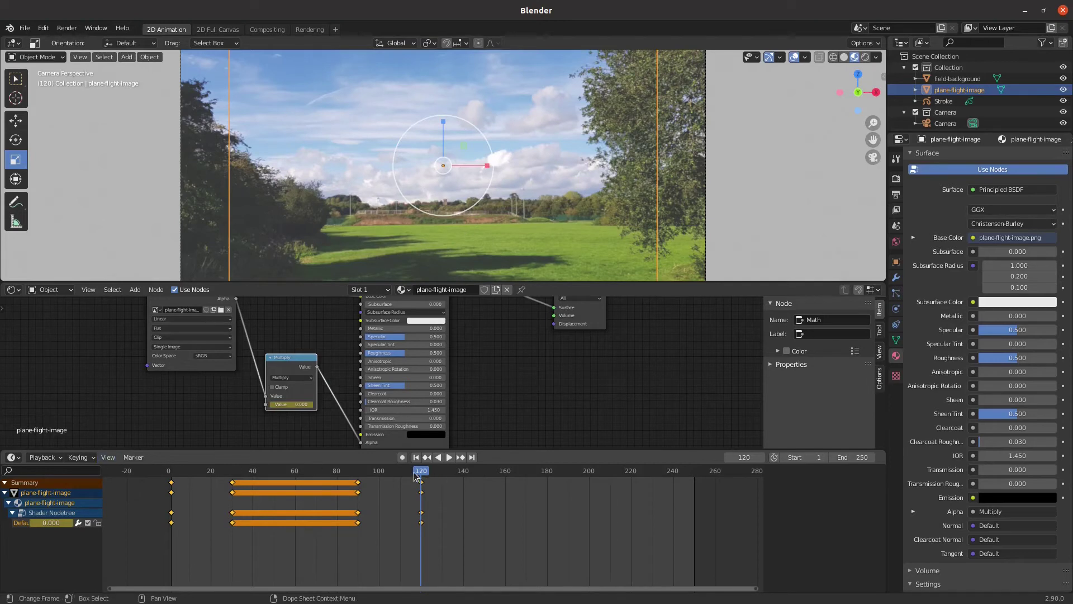
pyautogui.moveTo(416, 476); pyautogui.dragTo(236, 467)
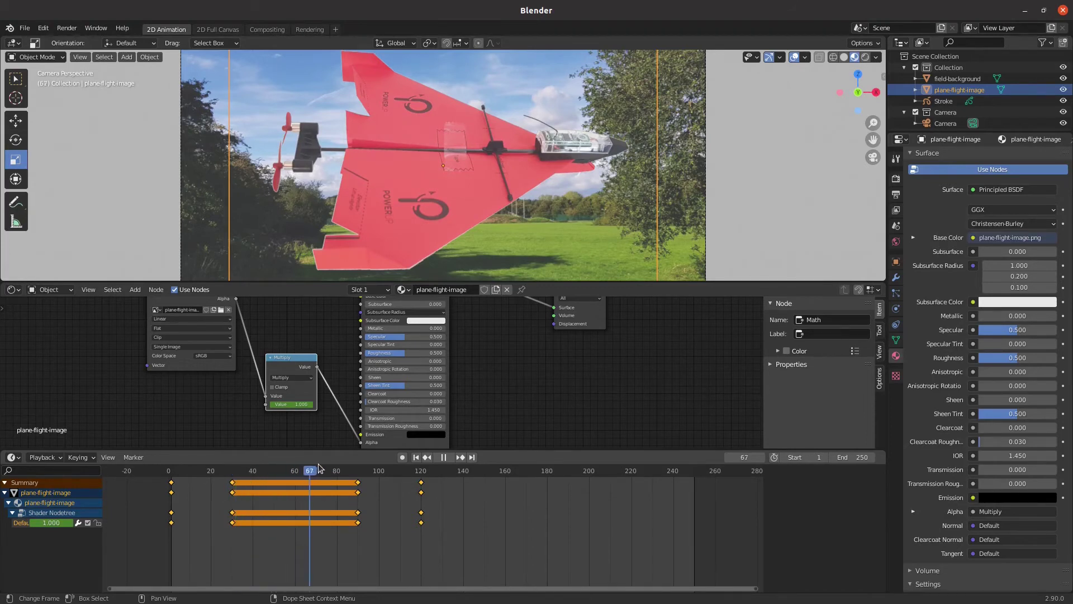
pyautogui.moveTo(343, 468); pyautogui.dragTo(421, 471)
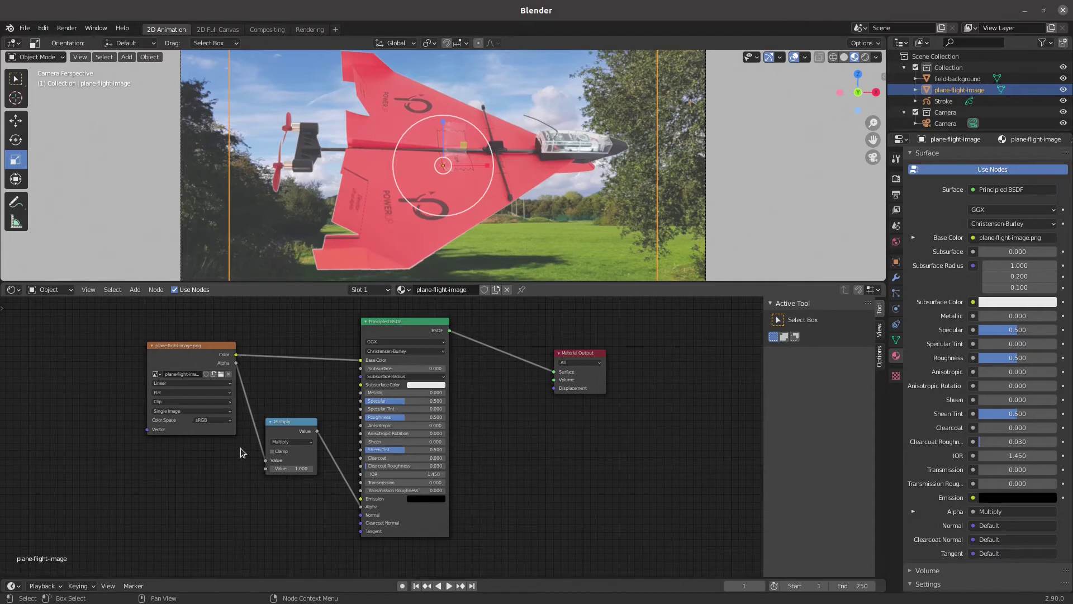
# - In the Shader Editor, show the Texture category of the Add menu
pyautogui.click(136, 293)
pyautogui.moveTo(155, 353)
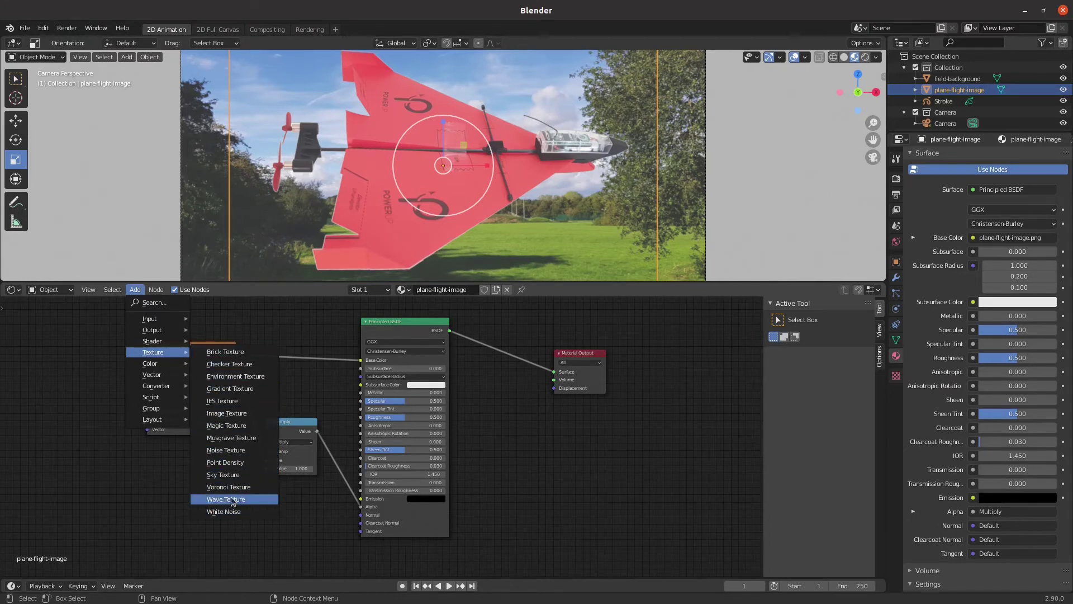
# - Place a Checker Texture below the image node and link its Color into the Multiply node's second Value
pyautogui.click(233, 370)
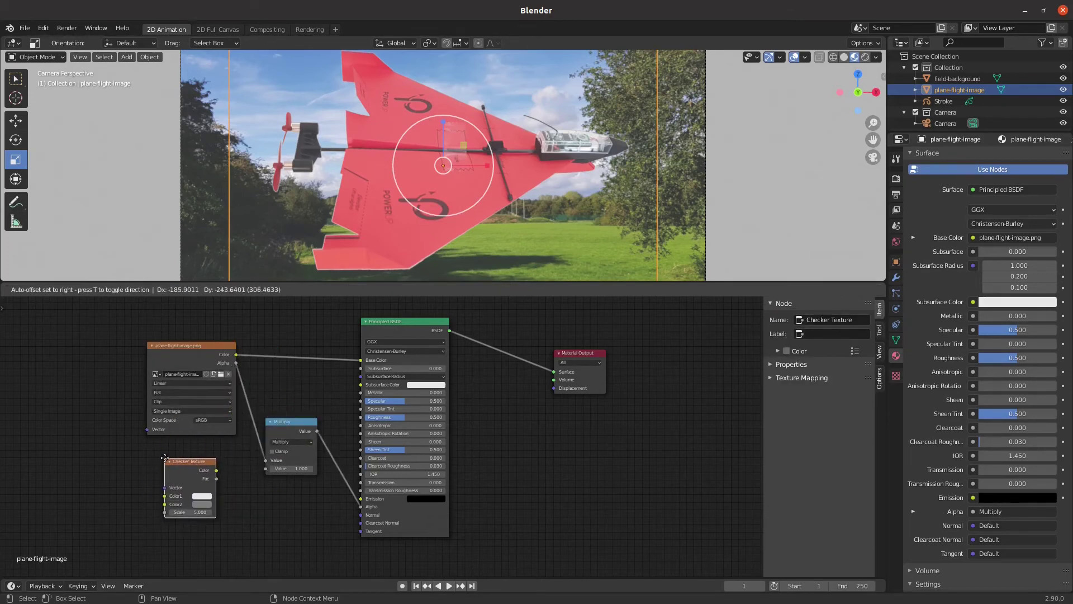
pyautogui.click(166, 459)
pyautogui.moveTo(184, 463); pyautogui.dragTo(185, 465)
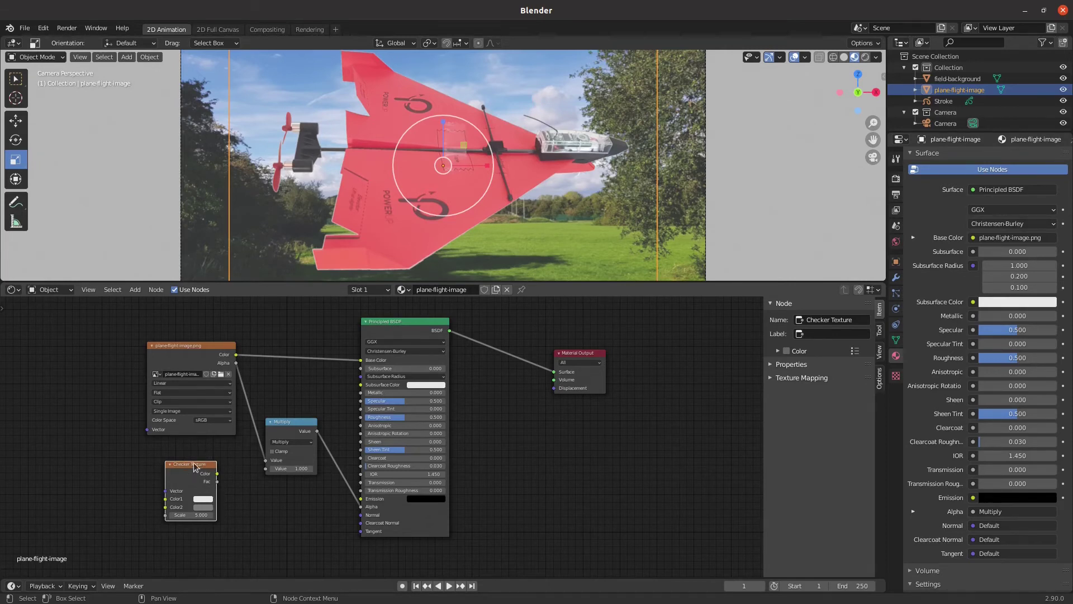
pyautogui.moveTo(194, 462); pyautogui.dragTo(187, 454)
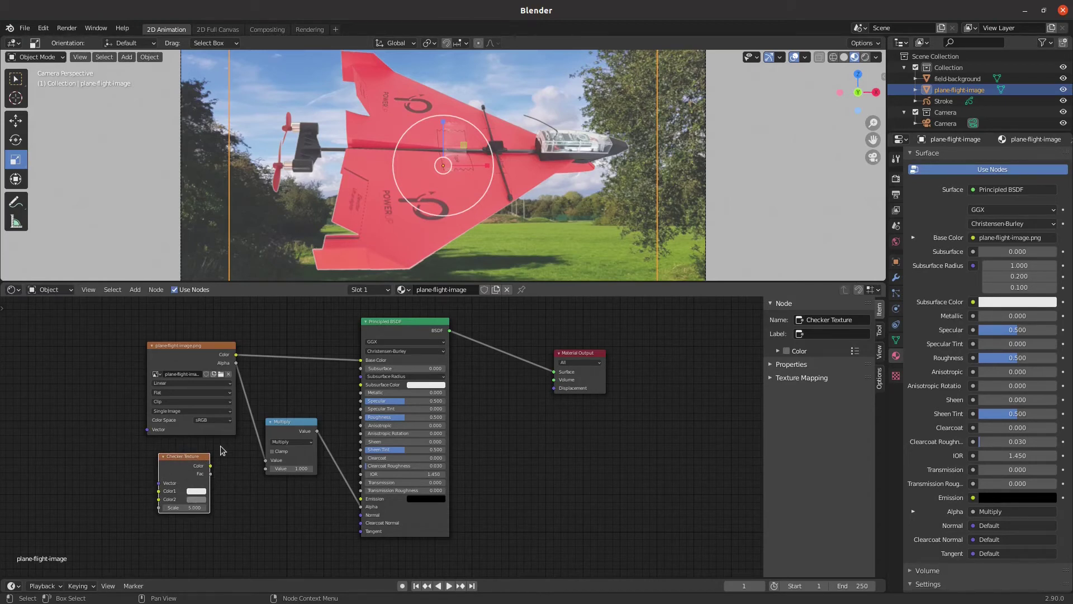
pyautogui.moveTo(211, 465); pyautogui.dragTo(266, 469)
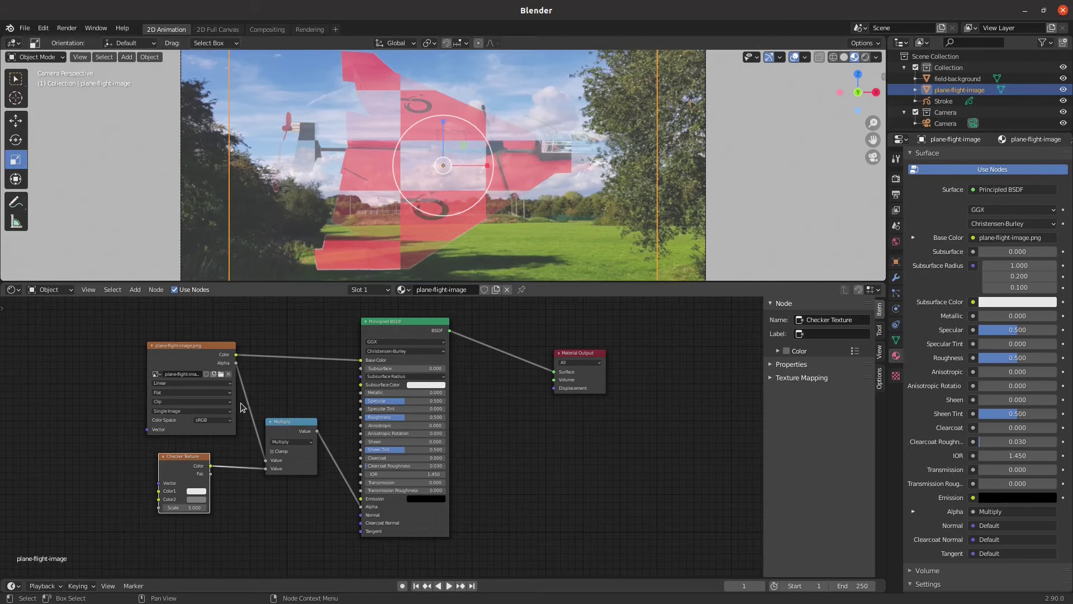
# - Set the checker's Color1 to near-white and Color2 to black (value 0)
pyautogui.click(197, 492)
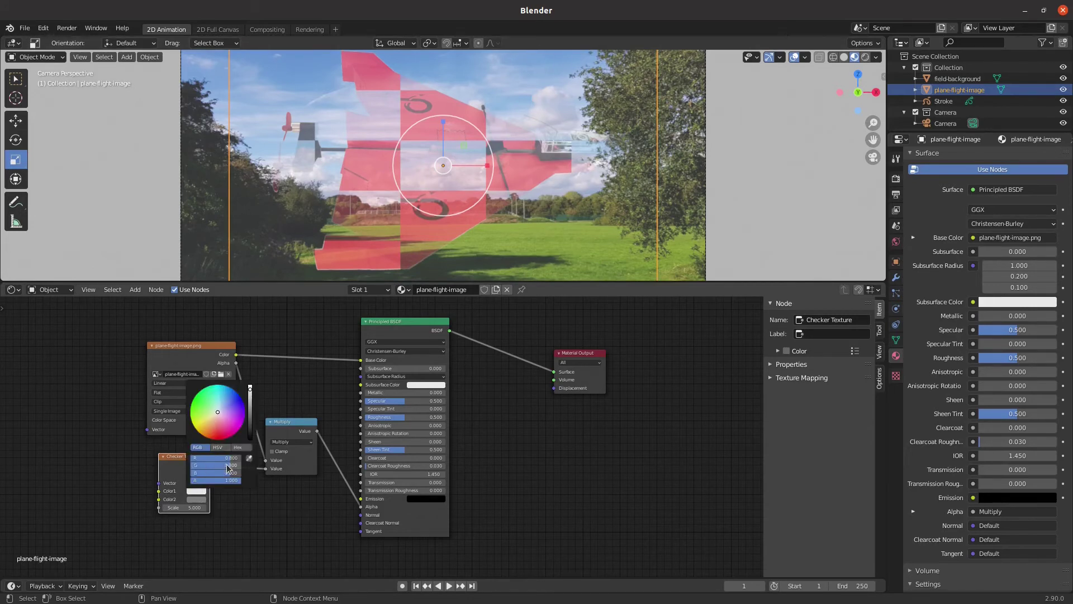
pyautogui.moveTo(228, 469)
pyautogui.mouseDown()
pyautogui.moveTo(241, 458)
pyautogui.moveTo(241, 473)
pyautogui.mouseUp()
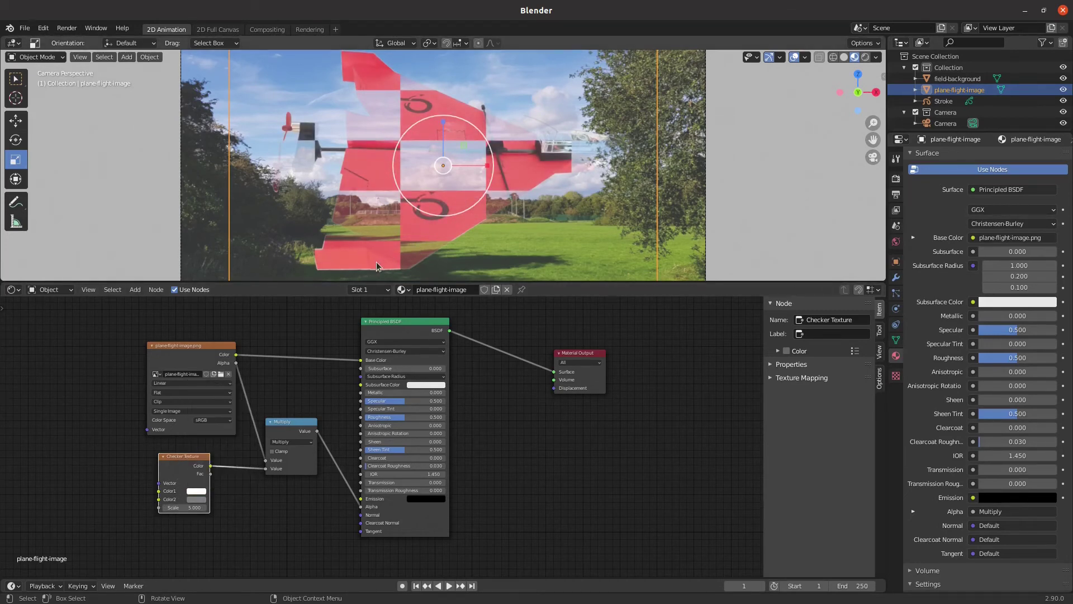
pyautogui.click(195, 499)
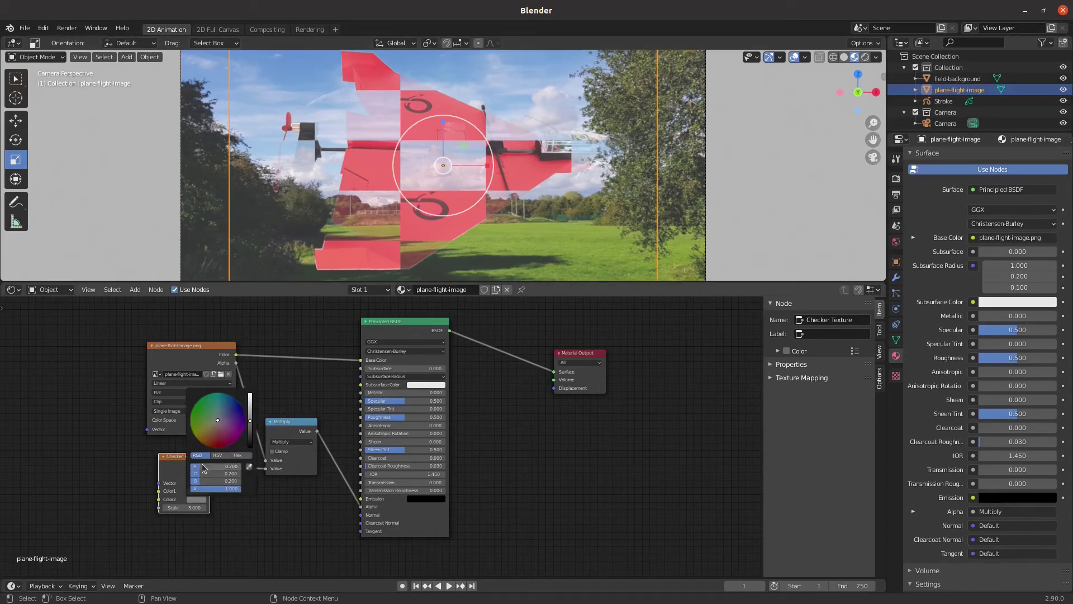
pyautogui.moveTo(206, 479); pyautogui.dragTo(205, 473)
pyautogui.write('0')
pyautogui.press('Return')
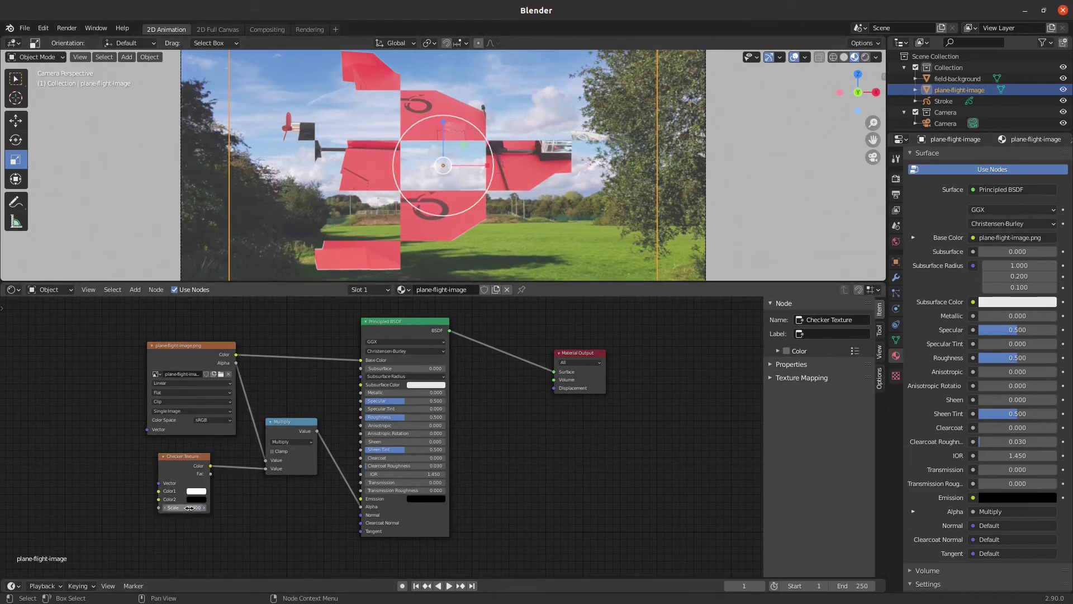
# - Set the checker Scale to 11.5 and reposition the Checker node slightly
pyautogui.moveTo(184, 508); pyautogui.dragTo(216, 507)
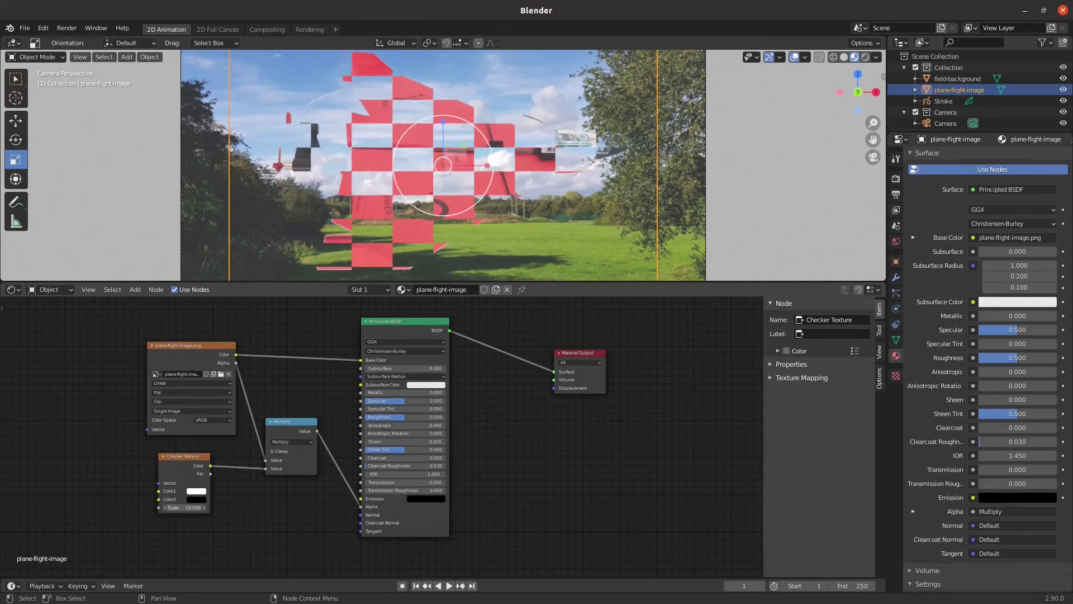
pyautogui.moveTo(184, 508); pyautogui.dragTo(193, 507)
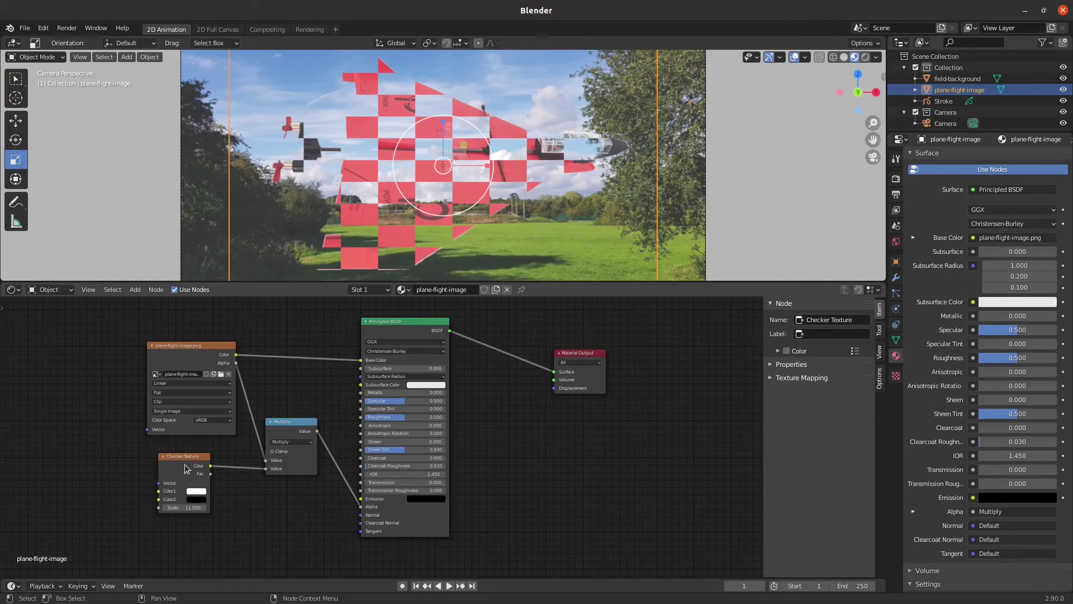
pyautogui.moveTo(183, 451); pyautogui.dragTo(169, 464)
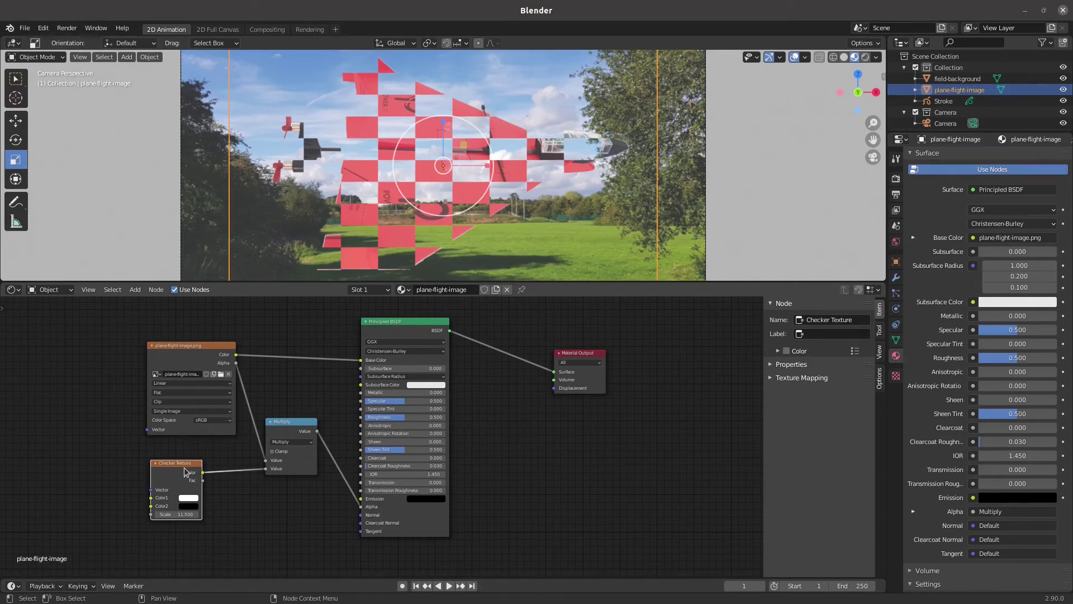
pyautogui.moveTo(179, 463); pyautogui.dragTo(185, 462)
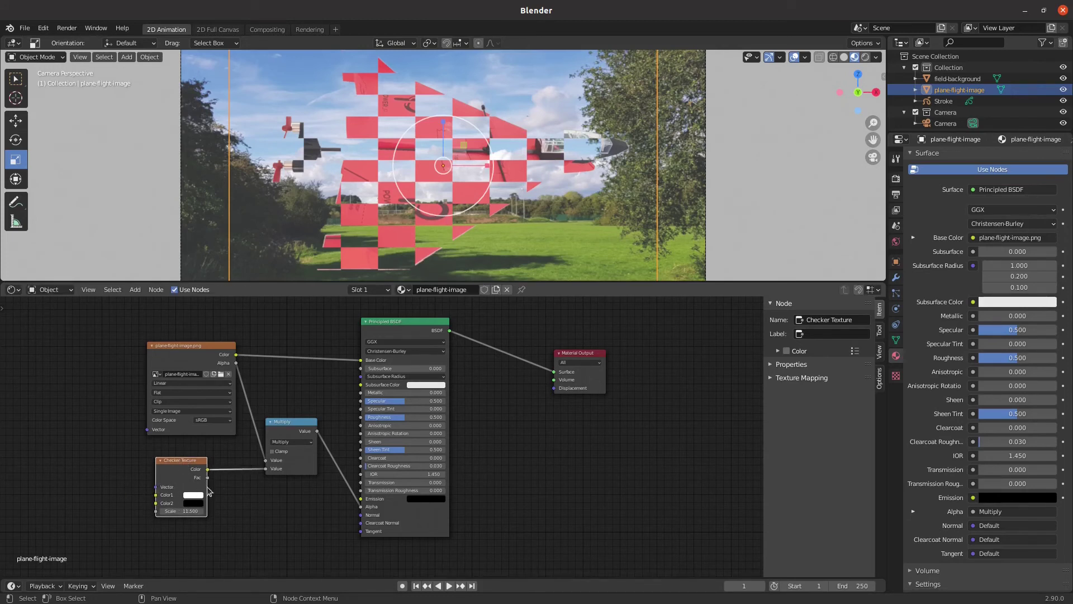
# - Delete the Checker Texture node, then minimise GIMP after viewing the bullet mask
pyautogui.rightClick(179, 465)
pyautogui.click(150, 464)
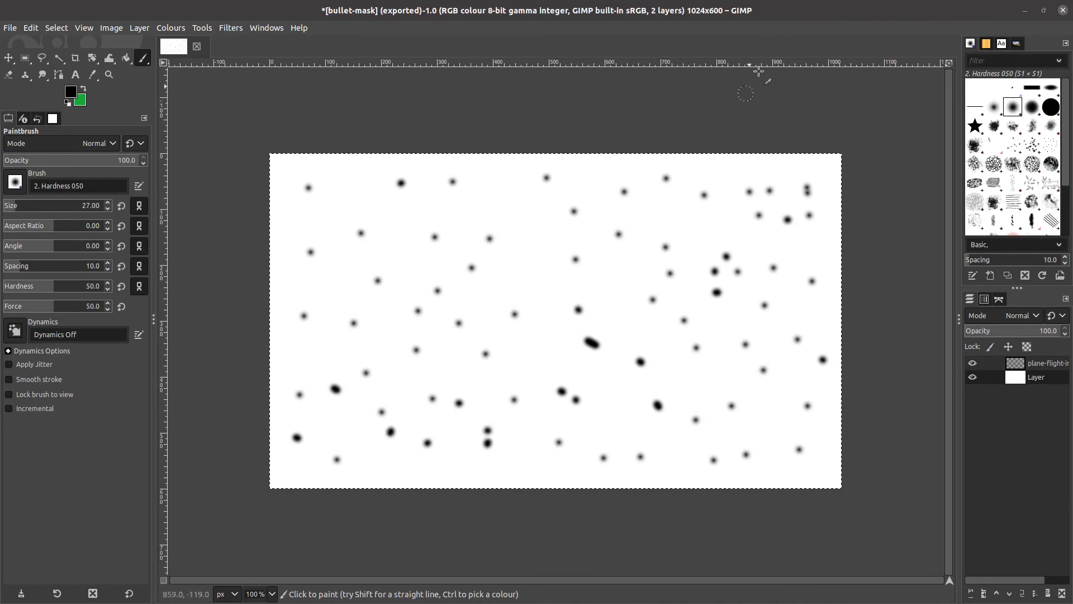
pyautogui.click(1027, 10)
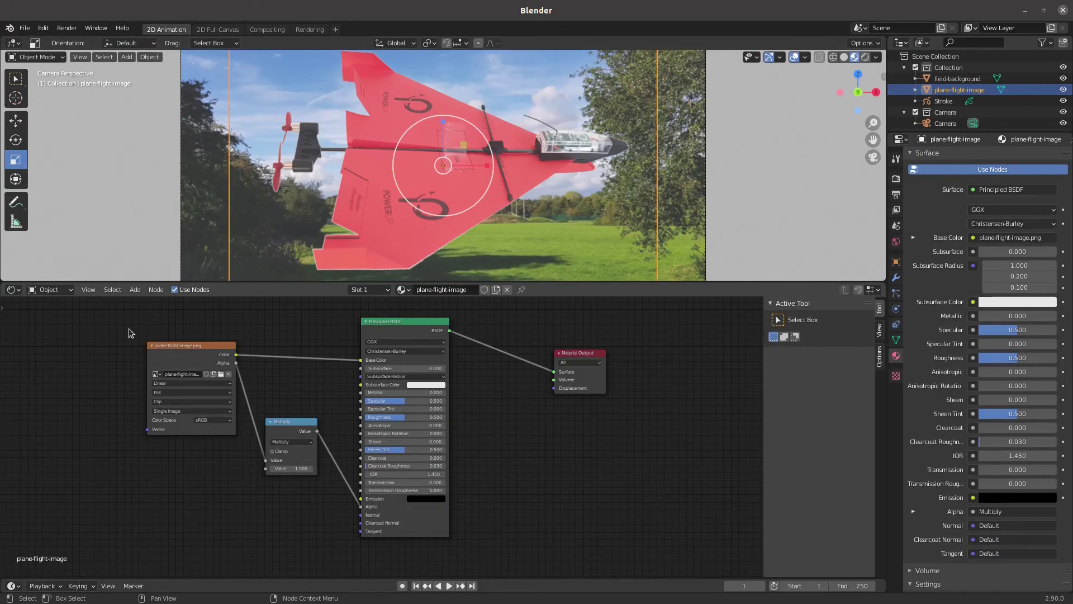
# - Add an Image Texture node below the plane image and load bullet-mask.png from blender-powerup
pyautogui.click(133, 290)
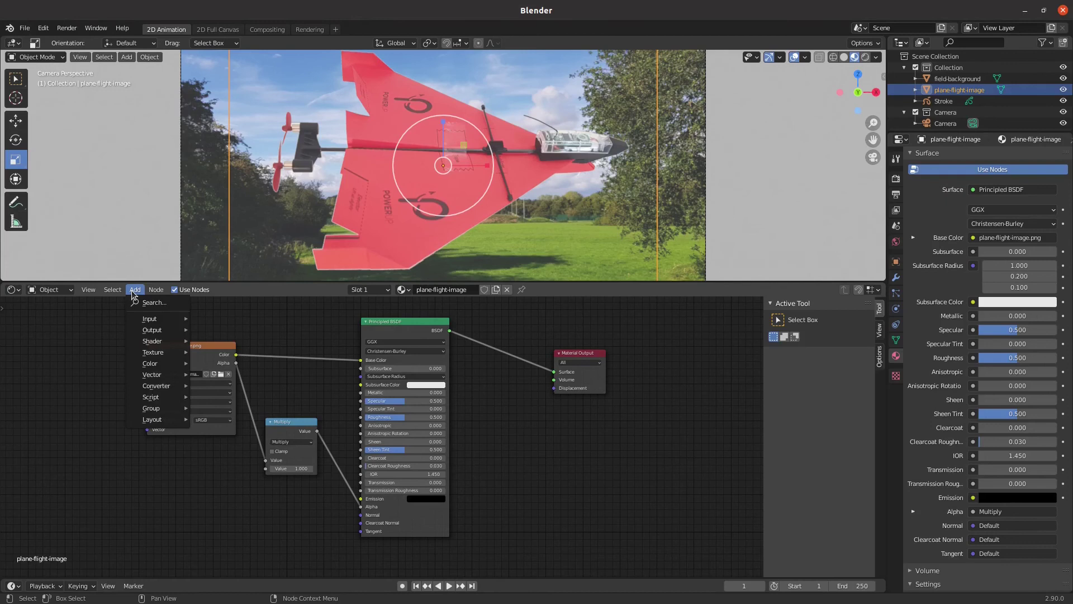
pyautogui.moveTo(151, 354)
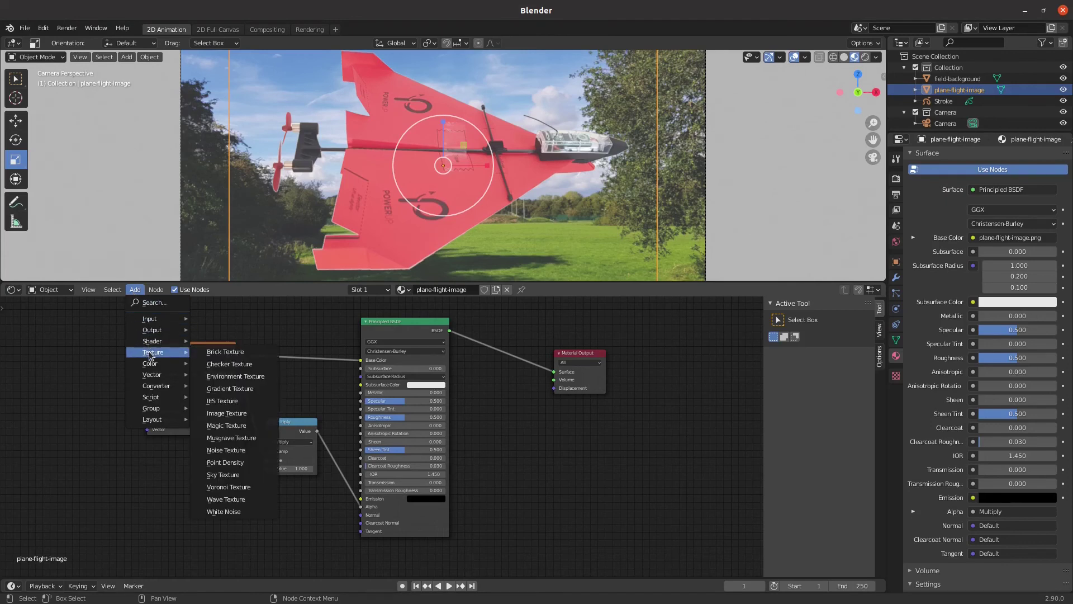
pyautogui.click(227, 414)
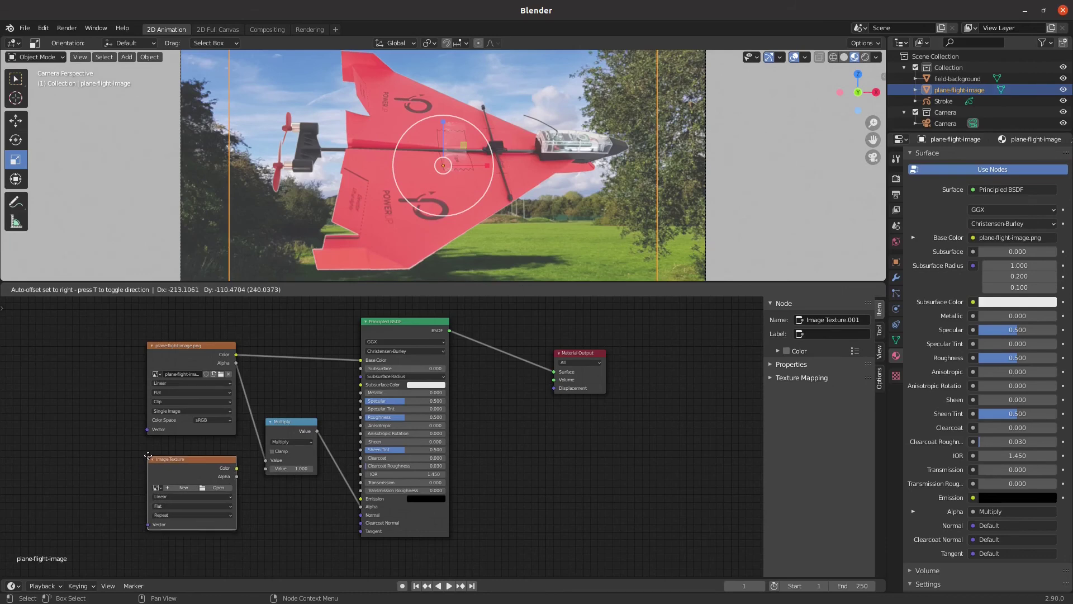
pyautogui.click(144, 456)
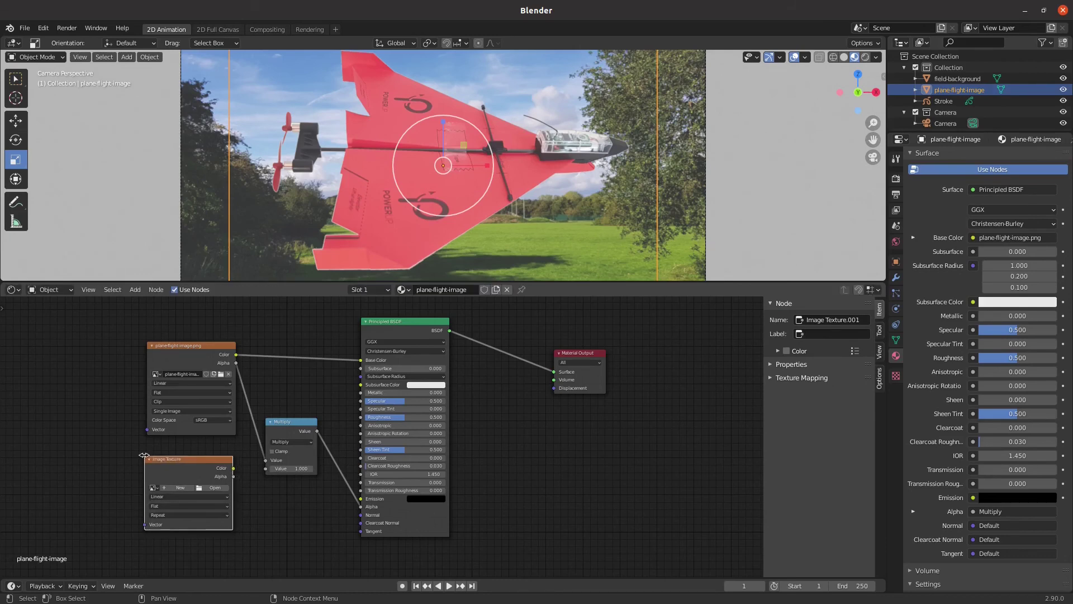
pyautogui.click(215, 488)
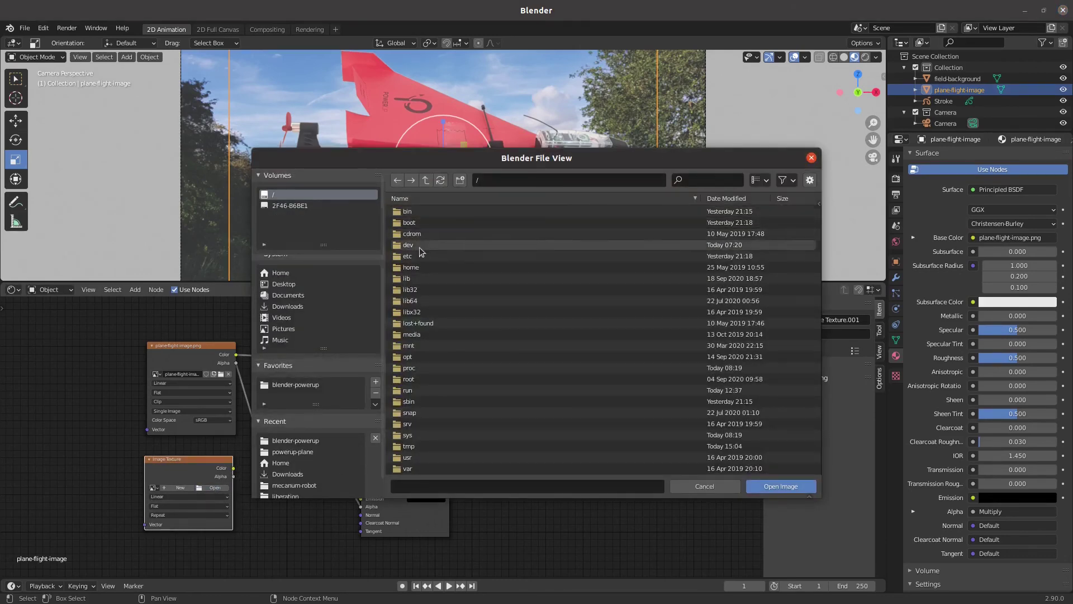
pyautogui.click(305, 442)
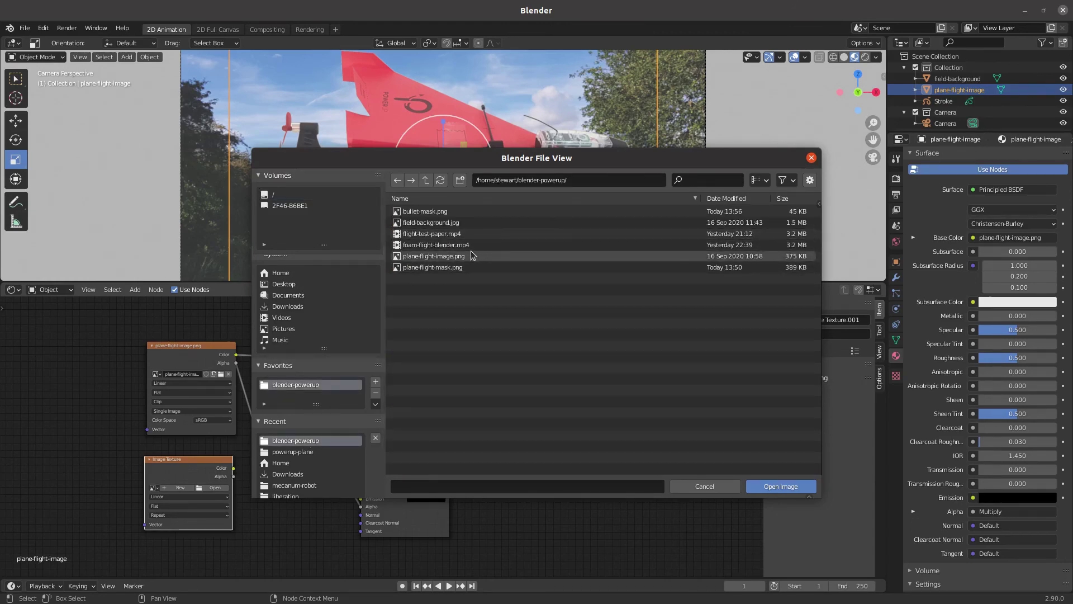
pyautogui.click(450, 211)
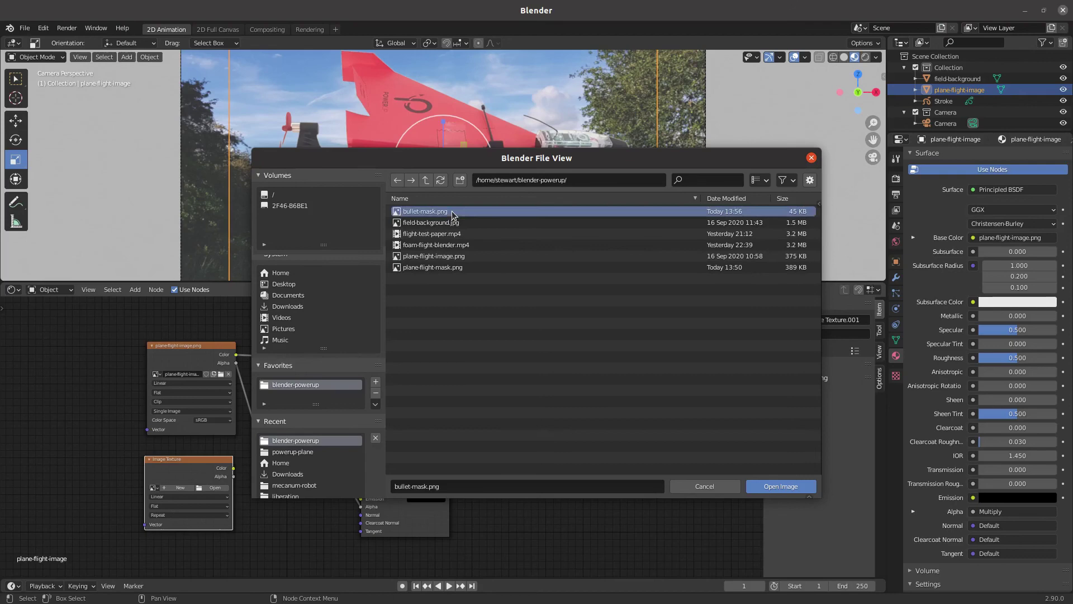
pyautogui.click(778, 487)
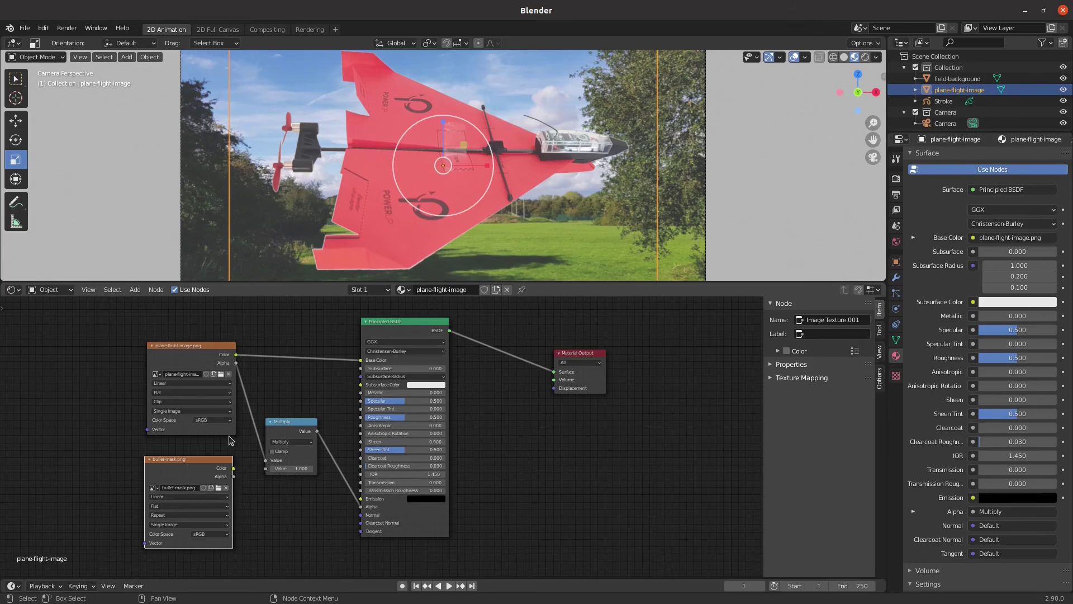
# - Link bullet-mask.png's Color output to the Multiply node's second Value input
pyautogui.moveTo(233, 467); pyautogui.dragTo(268, 468)
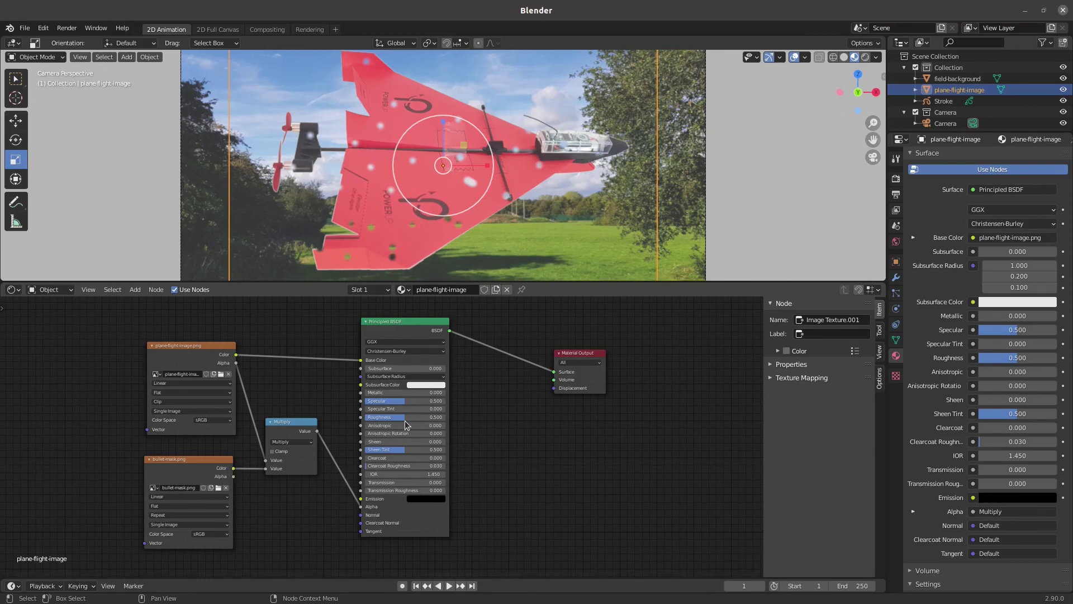
# - Render the current frame as an image via Render > Render Image
pyautogui.click(74, 32)
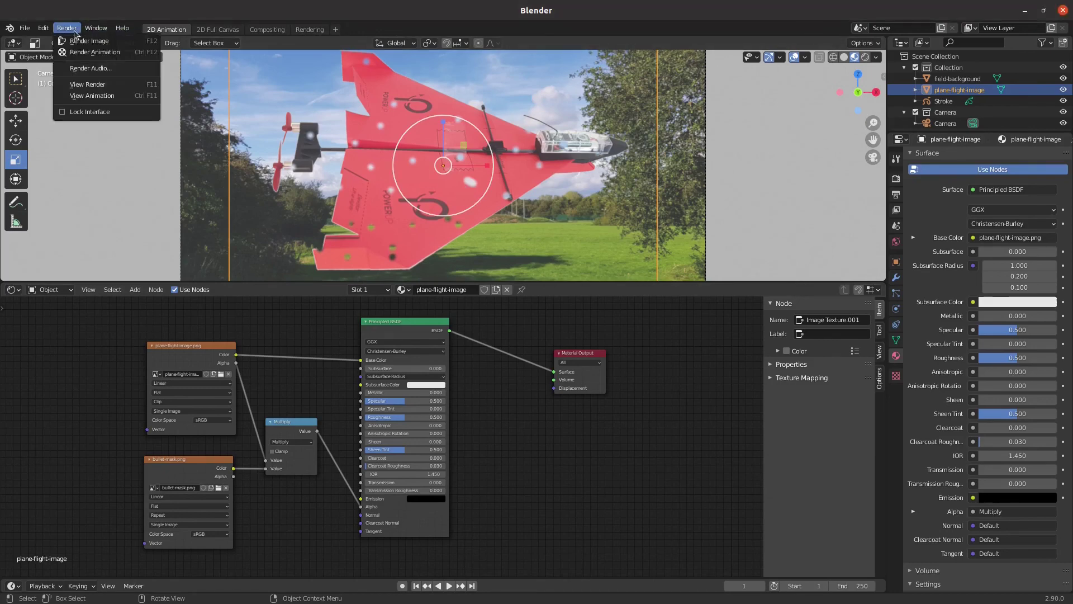
pyautogui.click(84, 40)
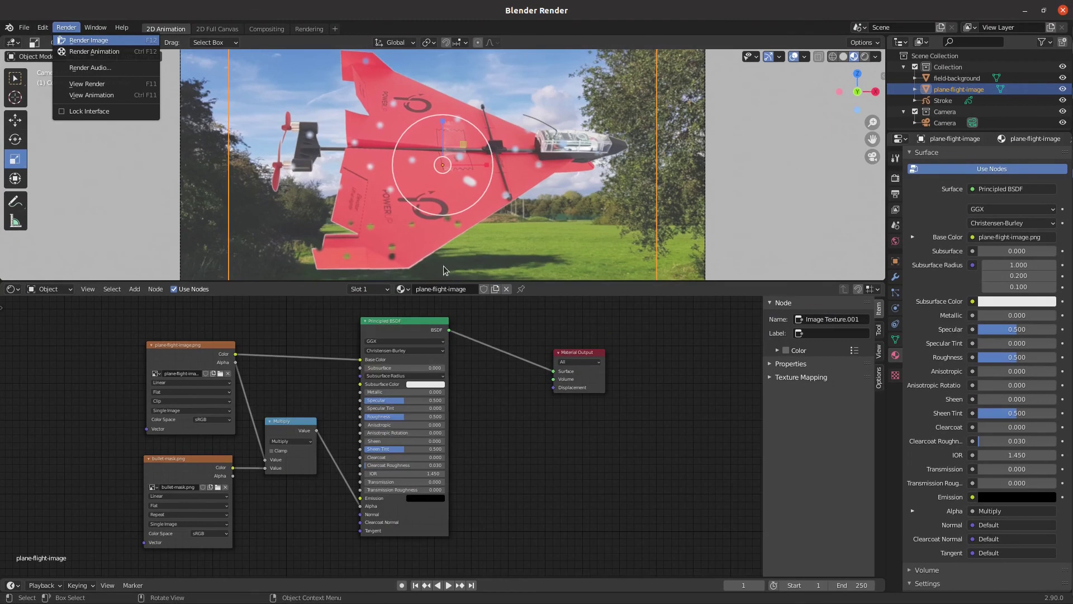